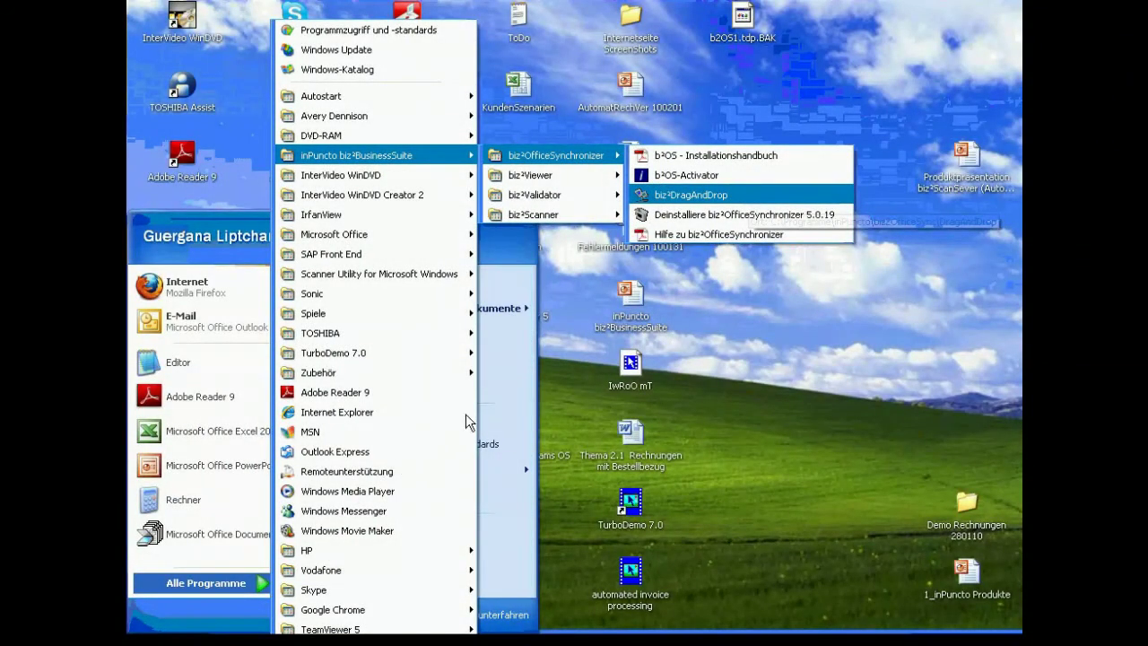
Launch biz²DragAndDrop maximized, keep drive c:, and select biz2Scanner.jpg and biz2OfficeSynchronizer.jpg
left_click(749, 197)
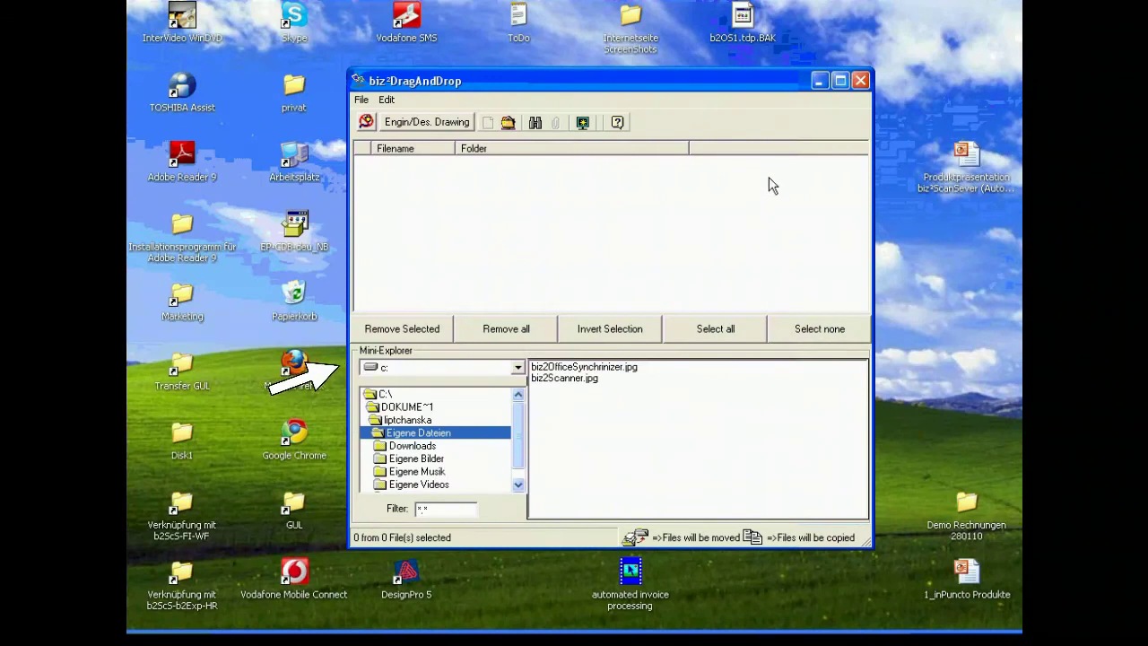
left_click(840, 80)
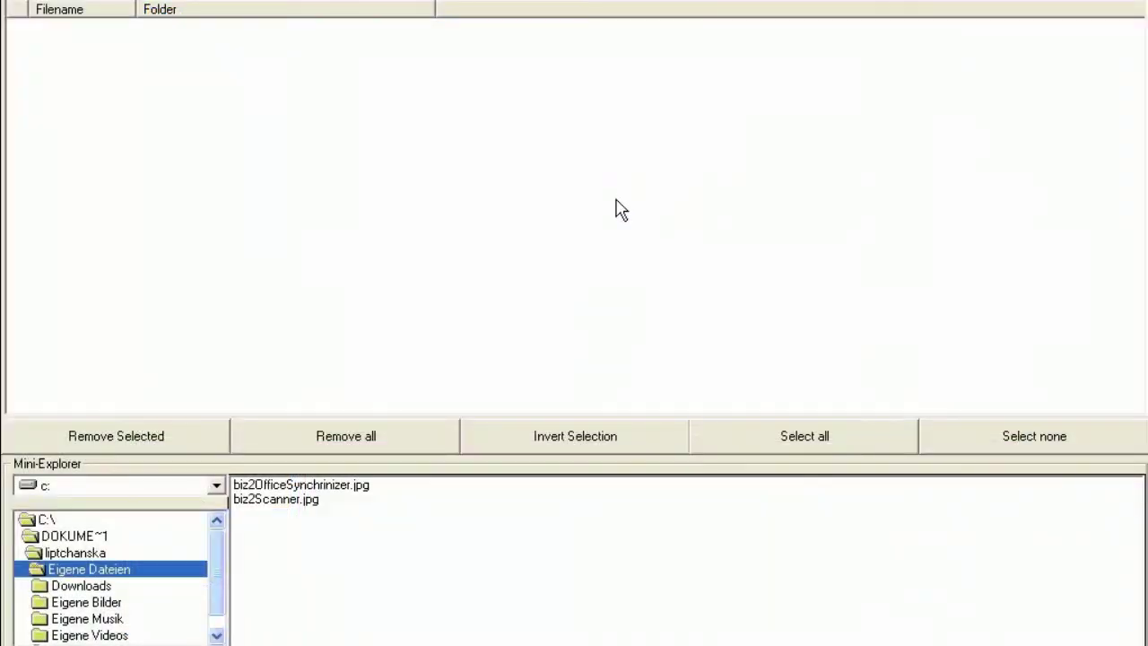
left_click(117, 490)
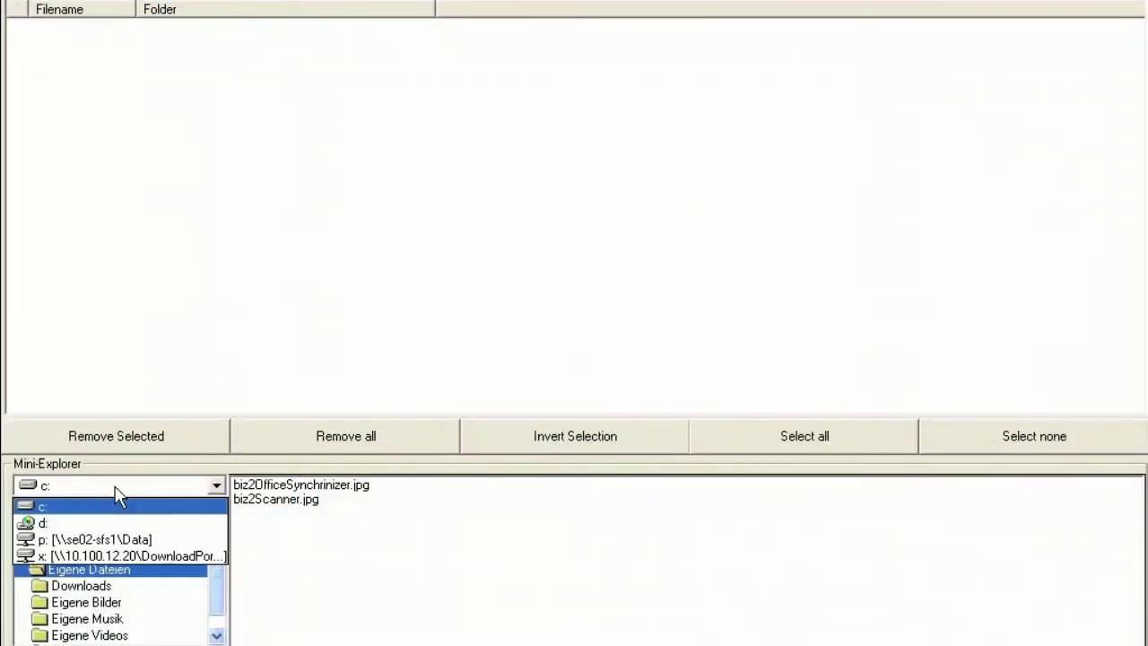
left_click(116, 488)
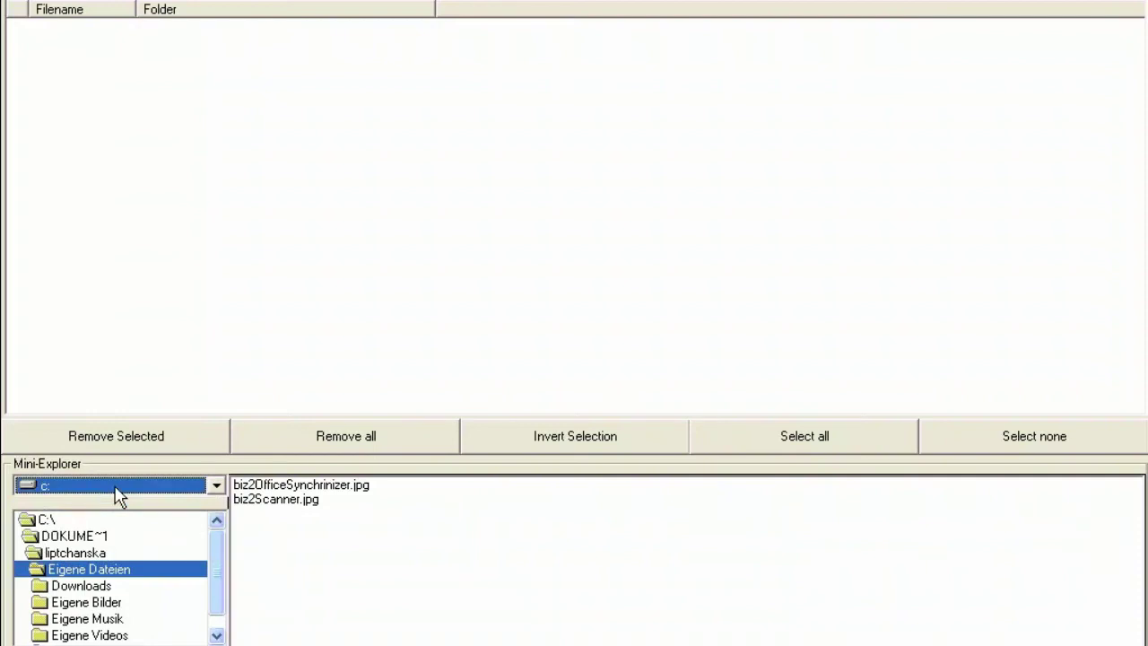
left_click(318, 498)
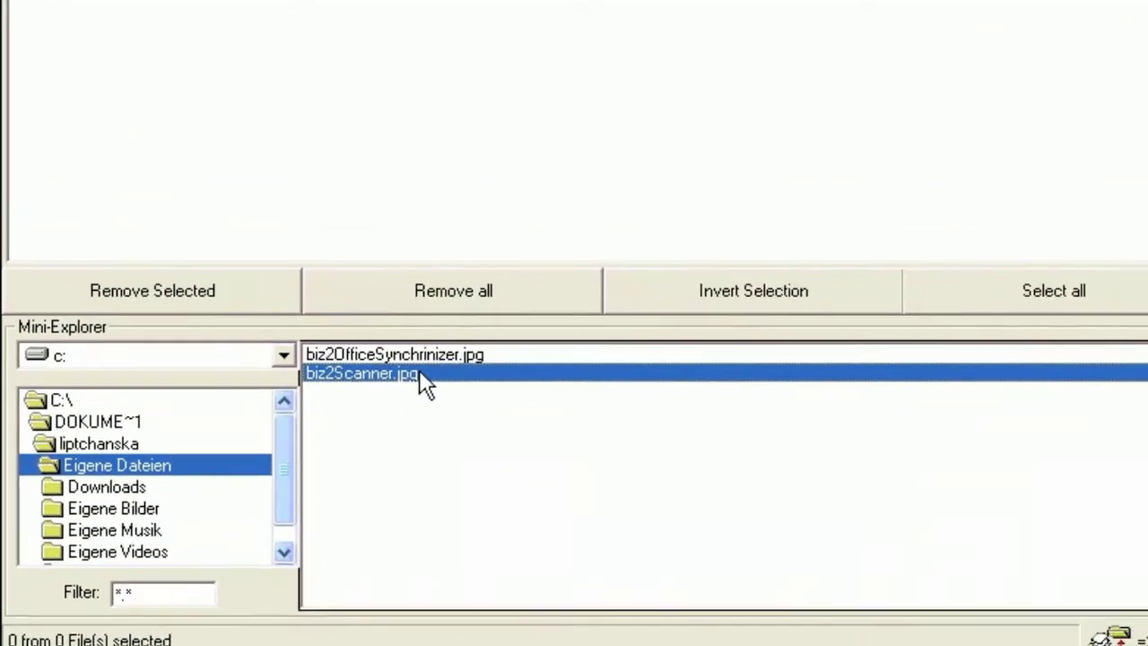
left_click(515, 261, "shift")
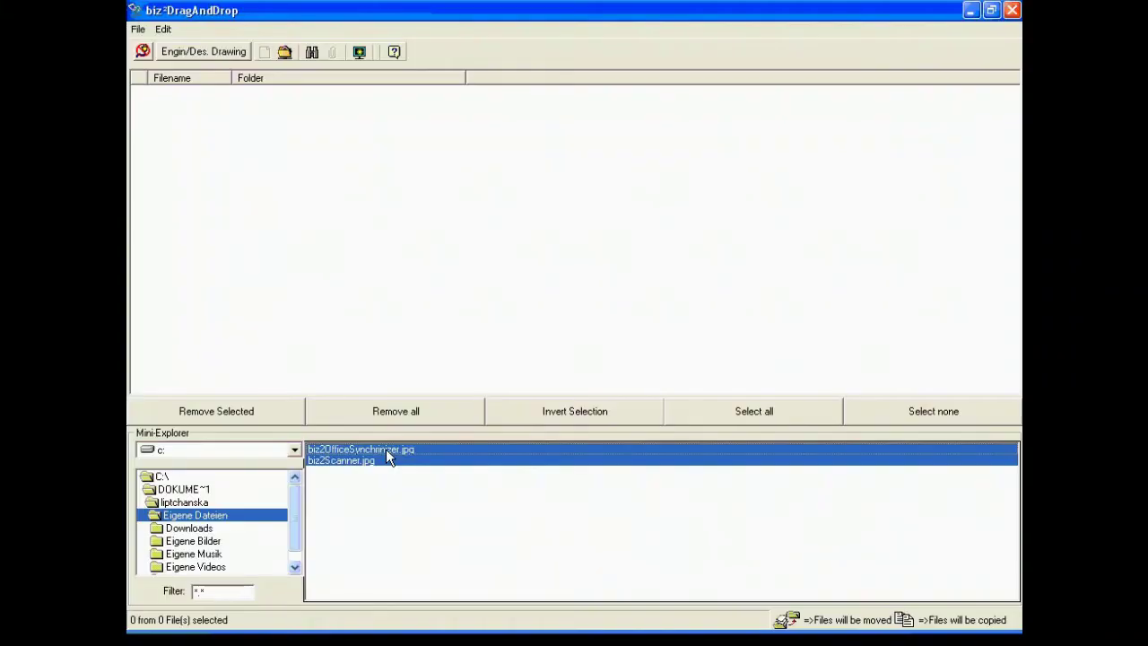
Add both JPGs to the check-in list and mark biz2OfficeSynchronizer.jpg for copy via the Edit menu
double_click(316, 496)
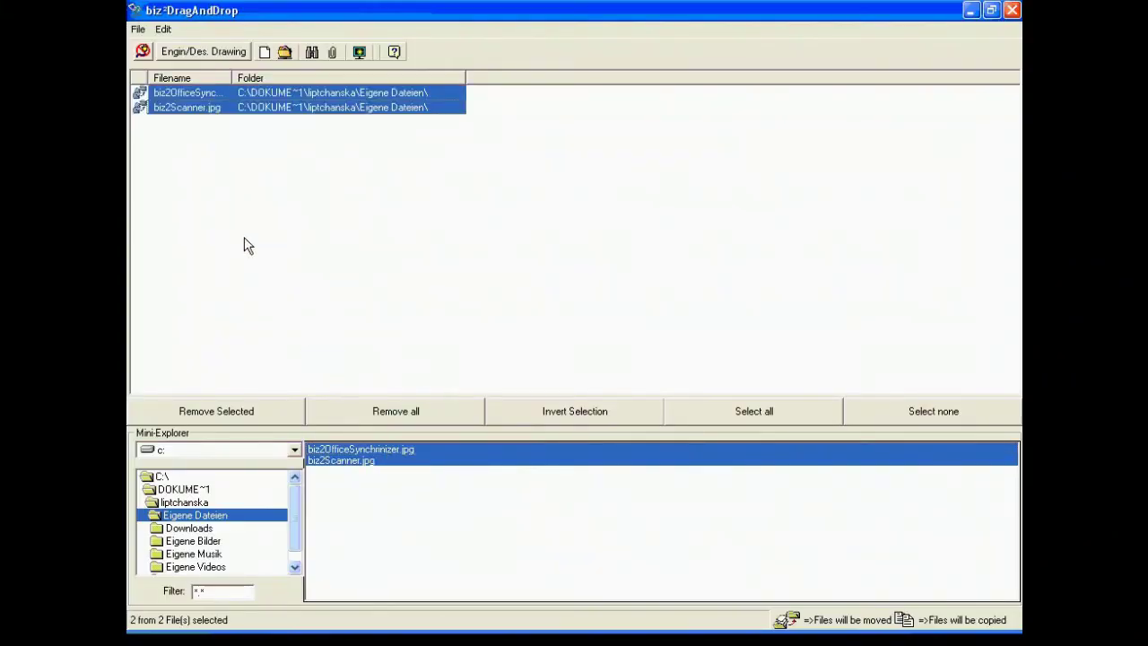
left_click(157, 114)
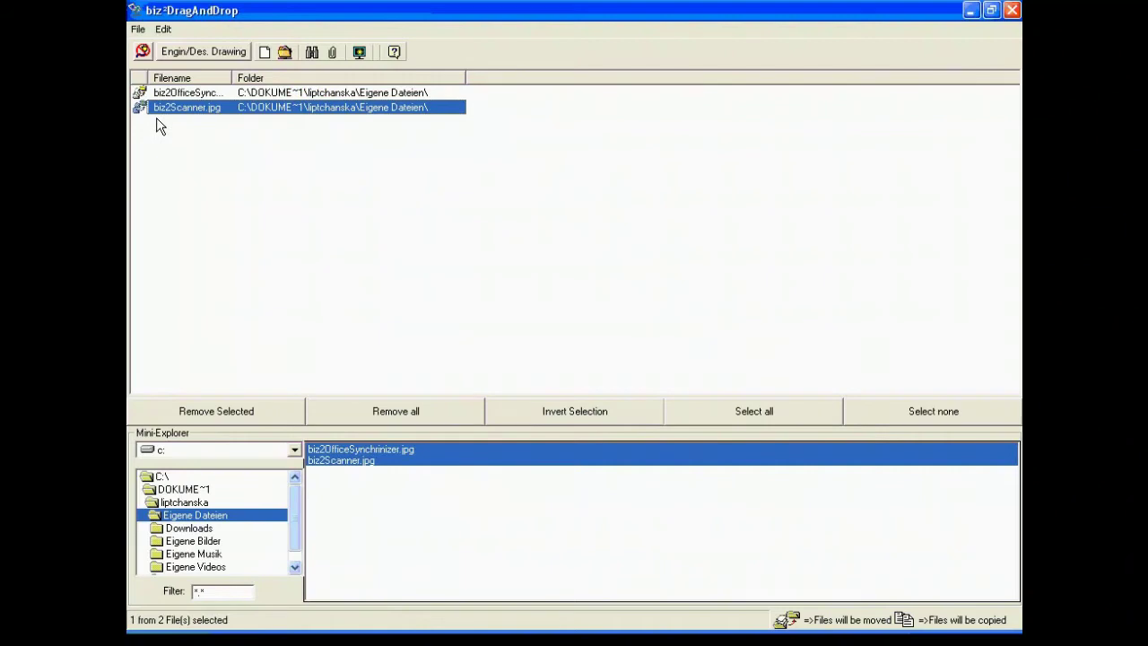
left_click(162, 96)
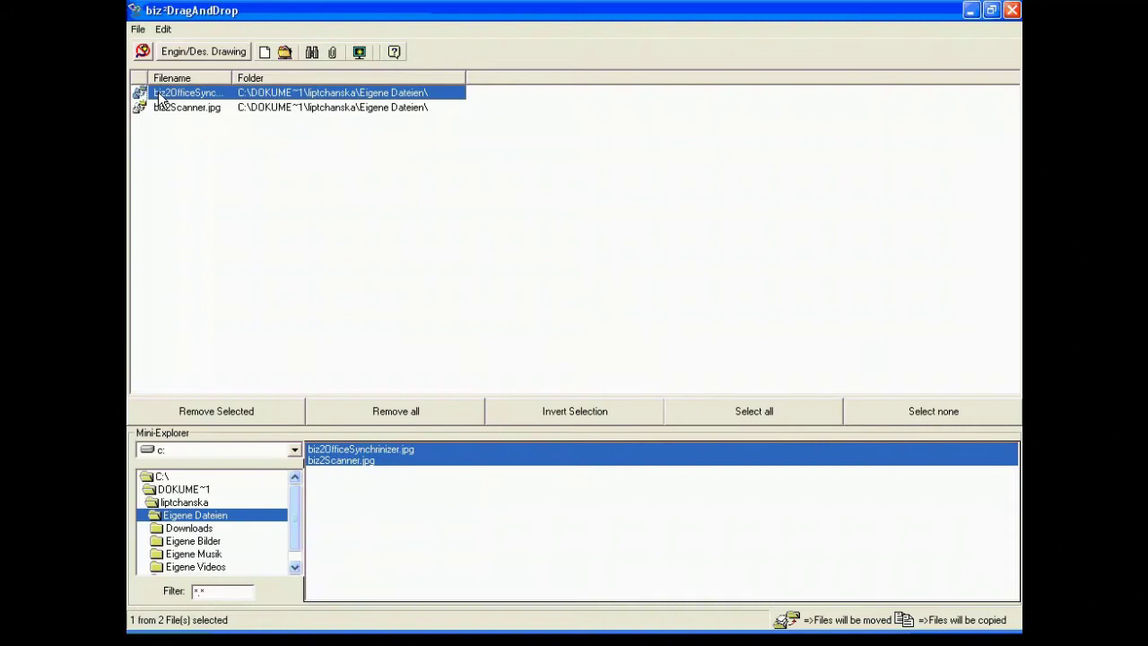
left_click(163, 29)
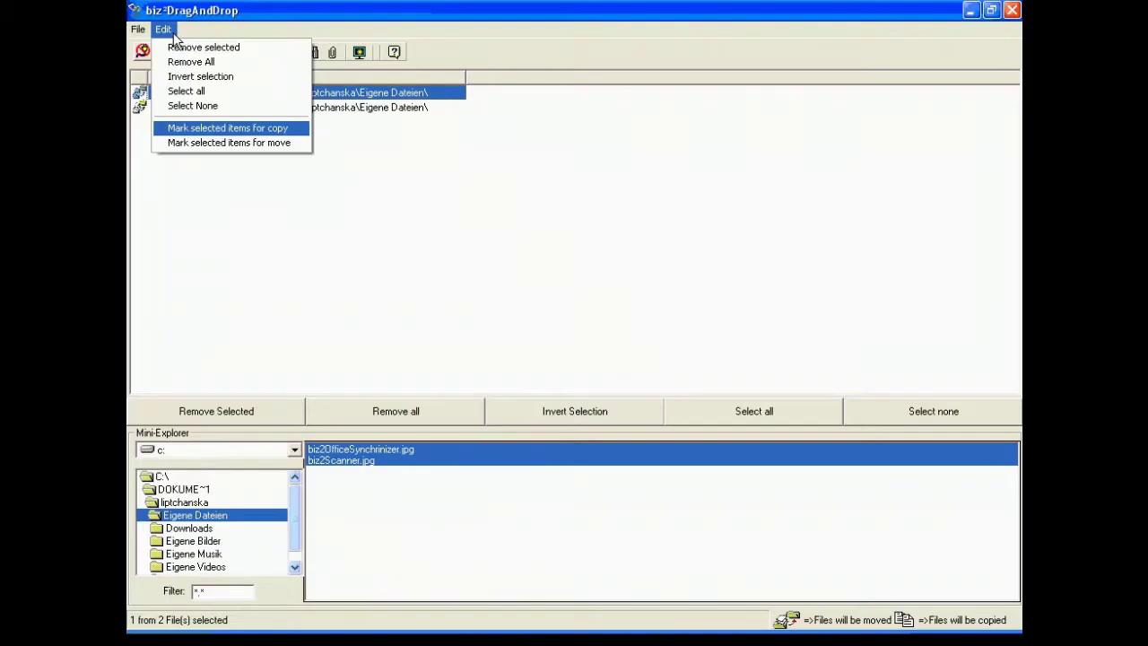
left_click(305, 130)
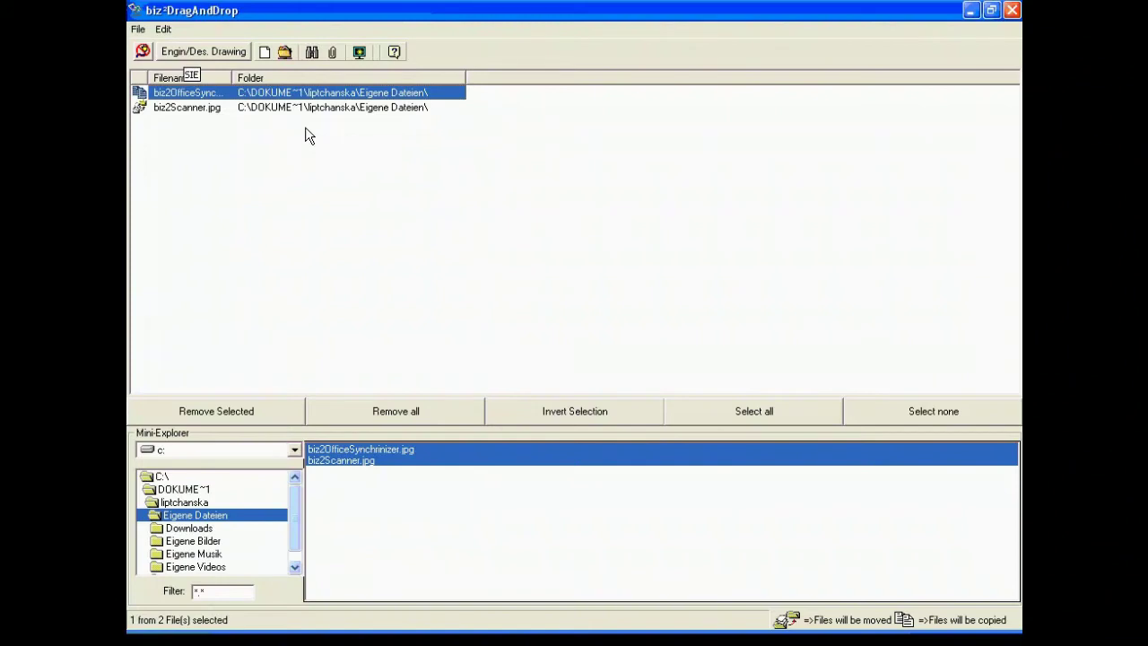
Choose ZRD as the document type in the document type and class dialog
left_click(181, 55)
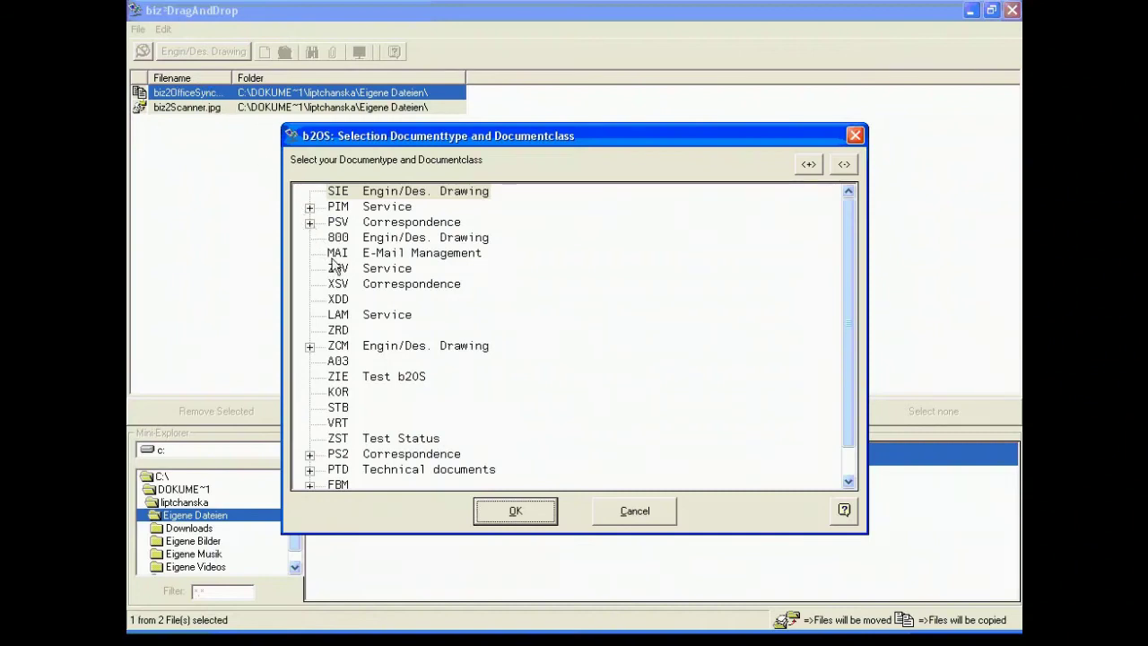
left_click(376, 338)
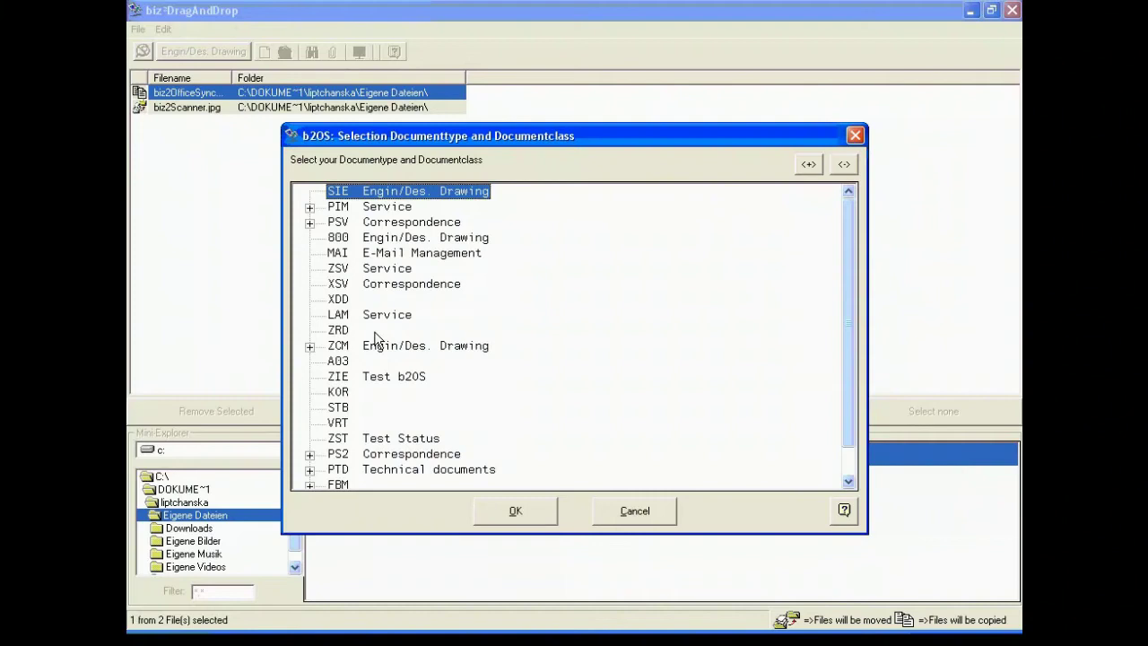
left_click(339, 330)
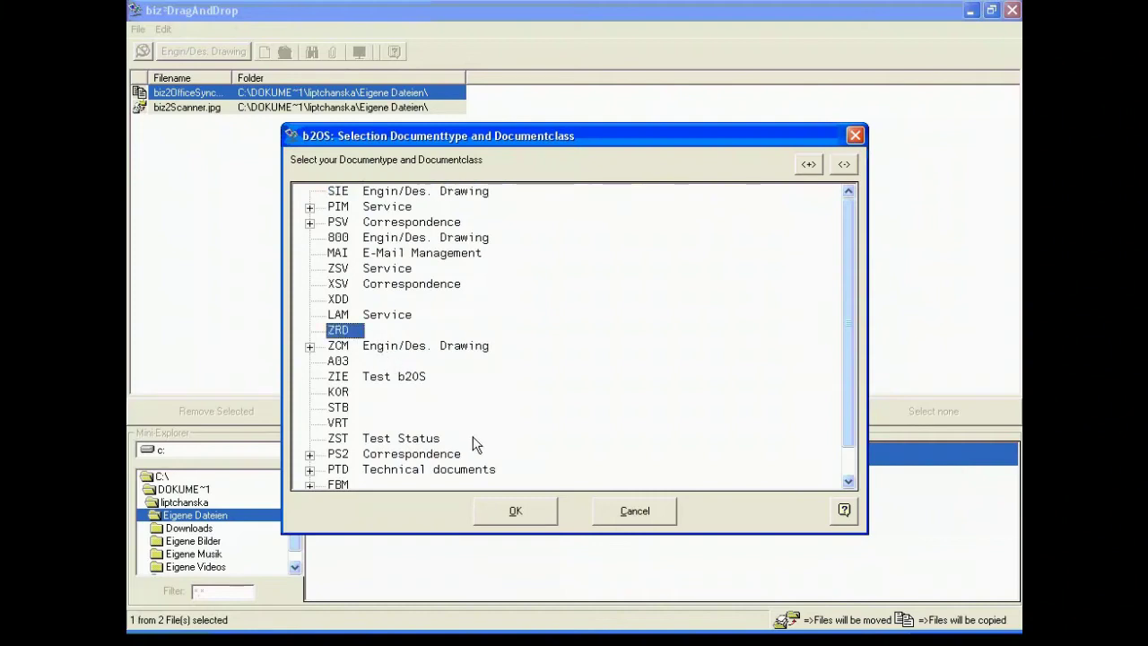
left_click(535, 511)
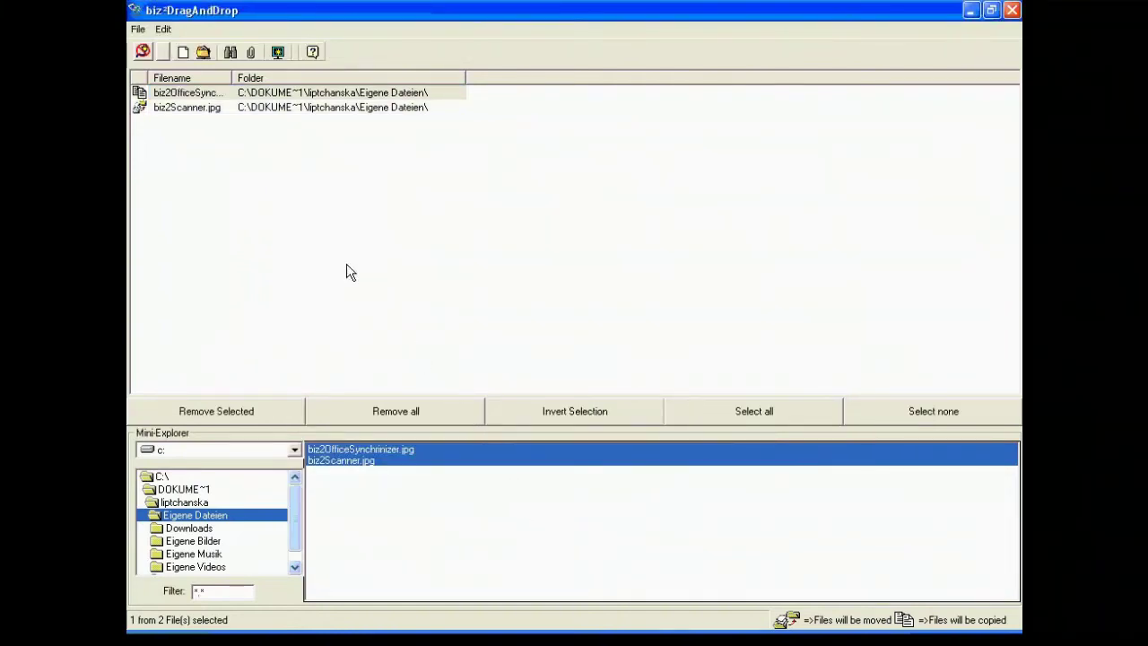
Select both JPG rows and start checking them into SAP as a new document
left_click(194, 93)
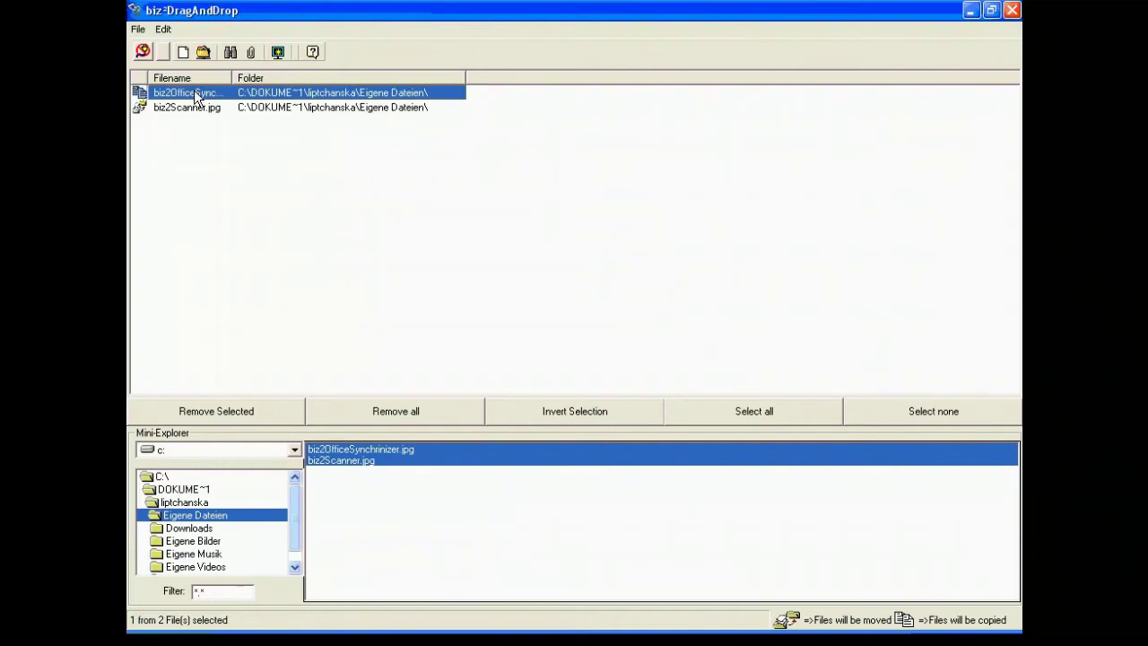
left_click(216, 112, "shift")
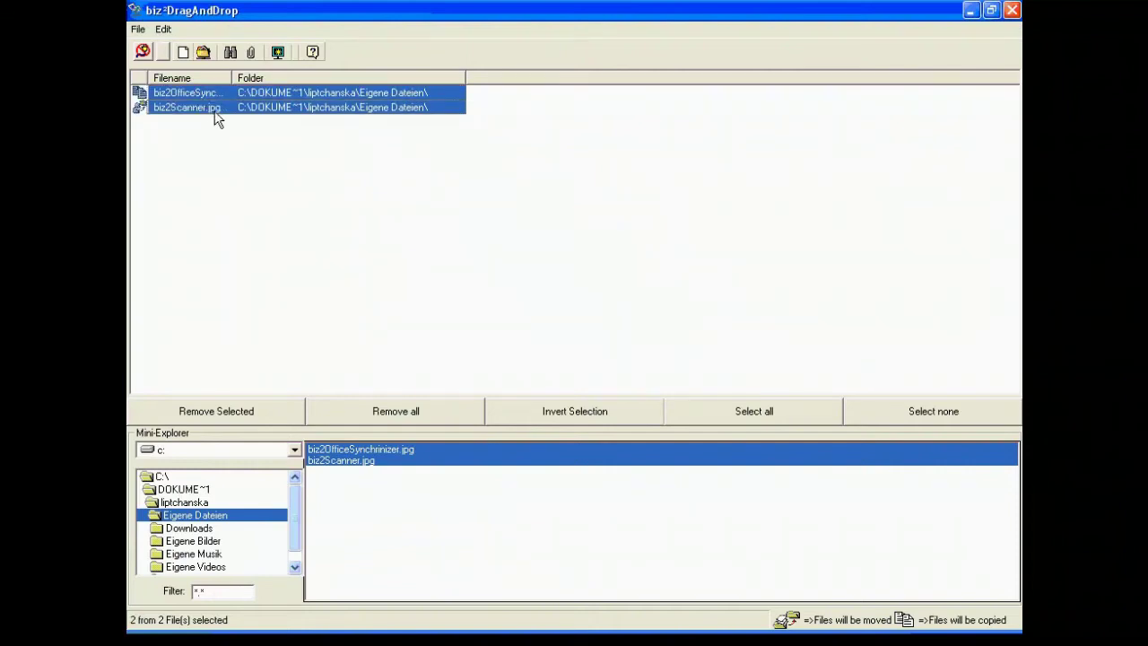
left_click(184, 56)
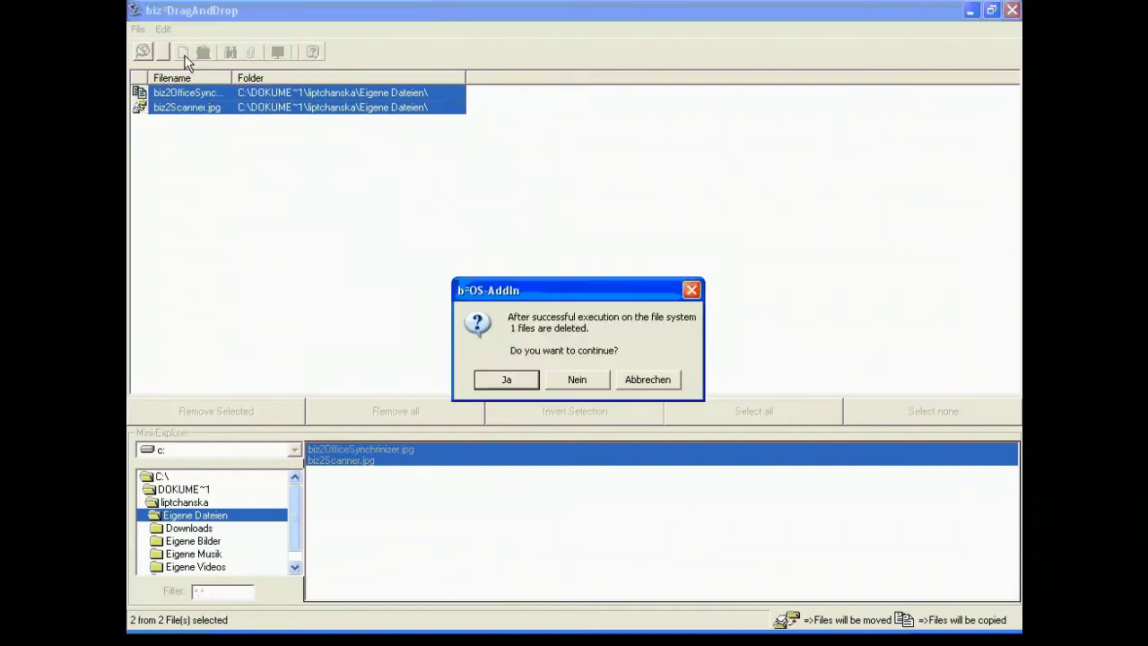
Accept the local file deletion and set the record status to IE : In work
left_click(507, 380)
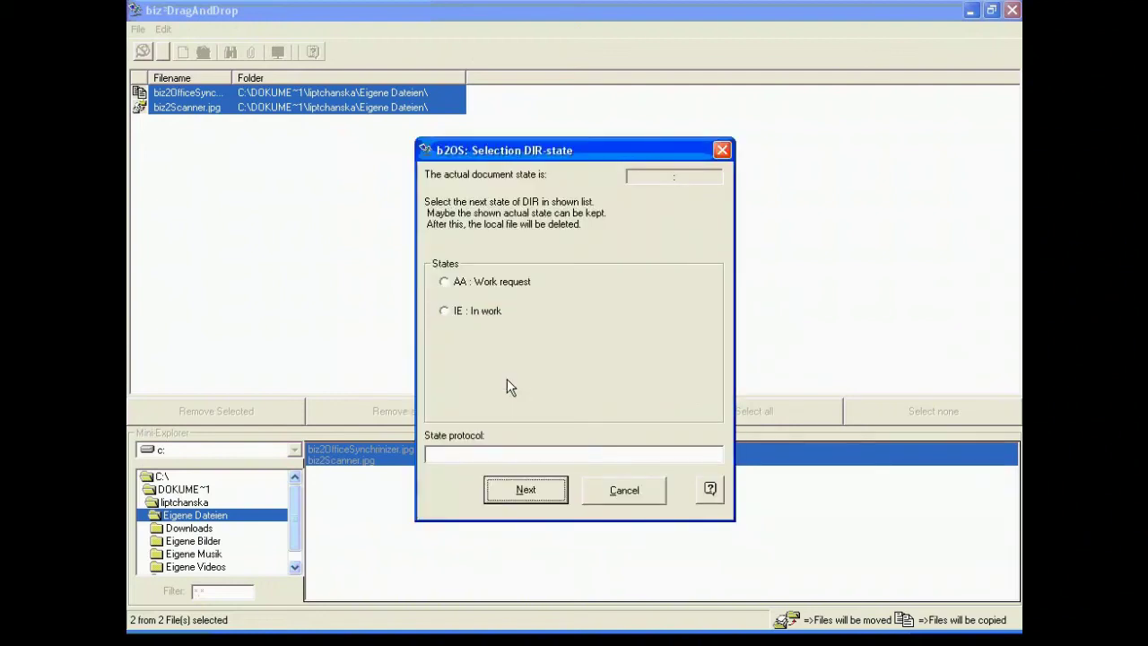
left_click(445, 311)
left_click(541, 493)
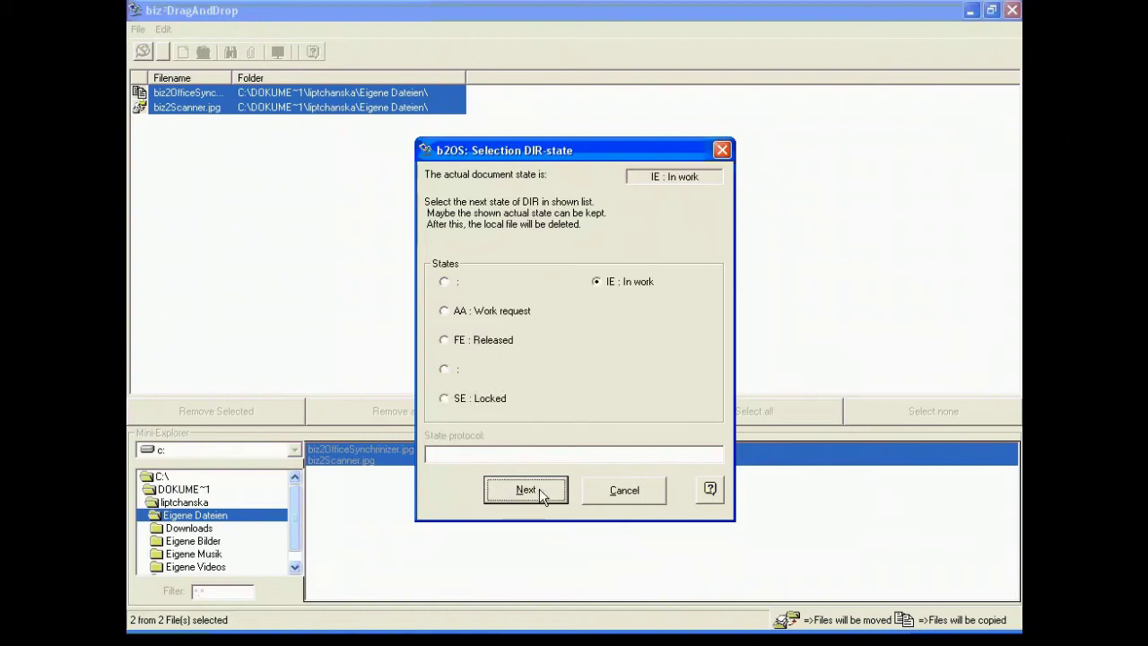
left_click(542, 495)
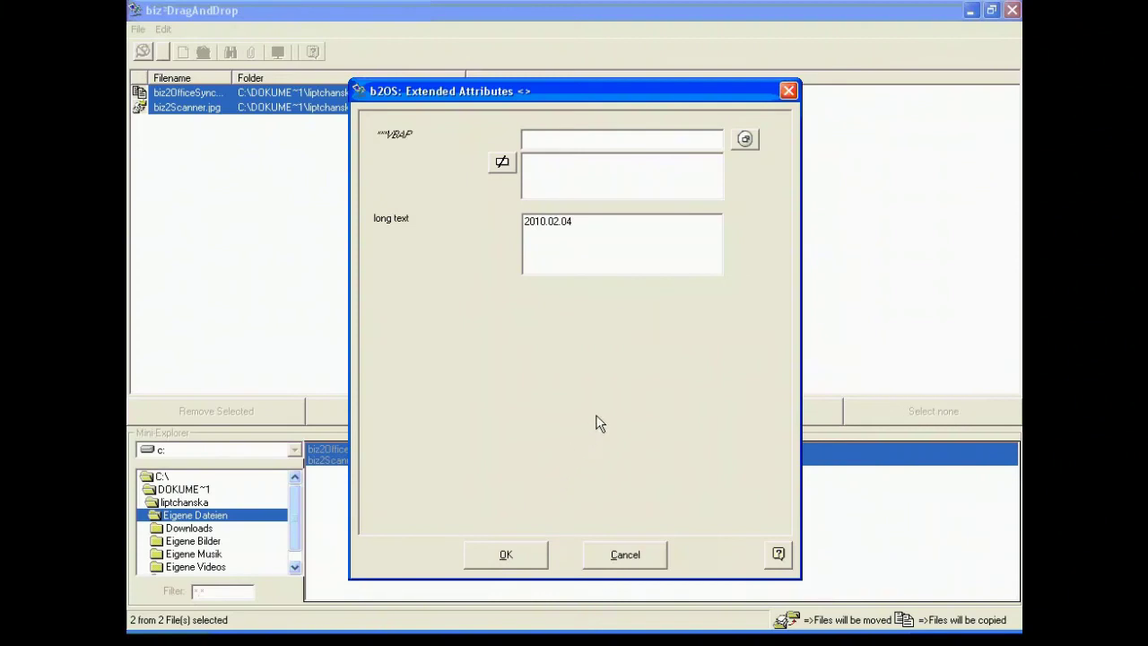
Link the Highscreen MS 1775P sales document item, then complete the check-in as document 1003962
left_click(745, 139)
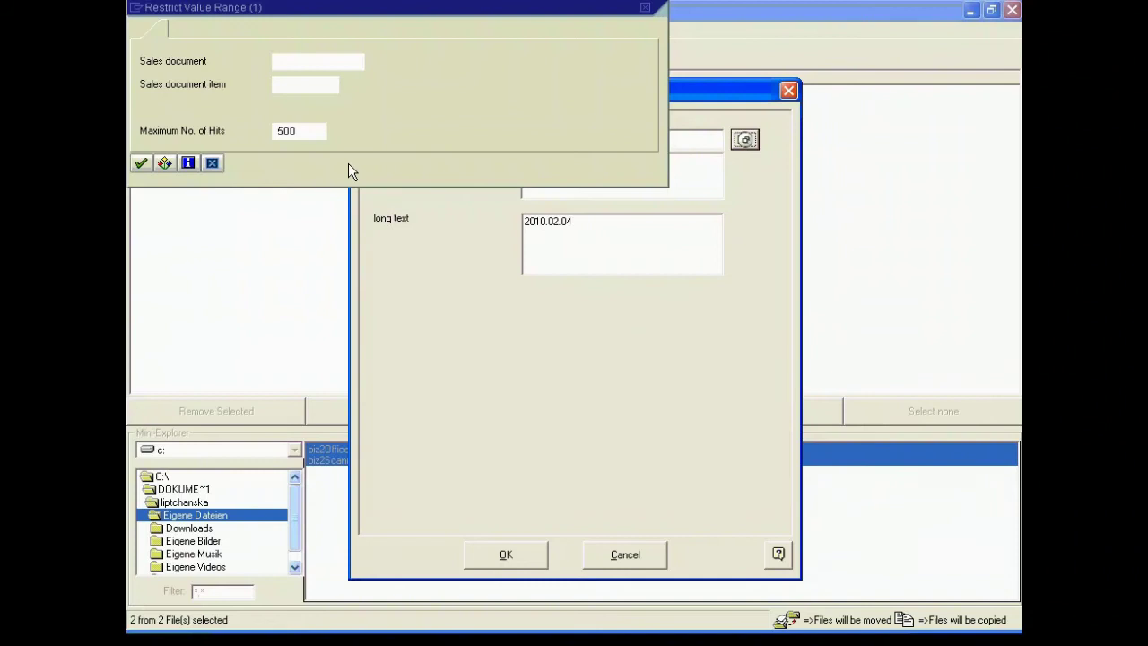
left_click(142, 164)
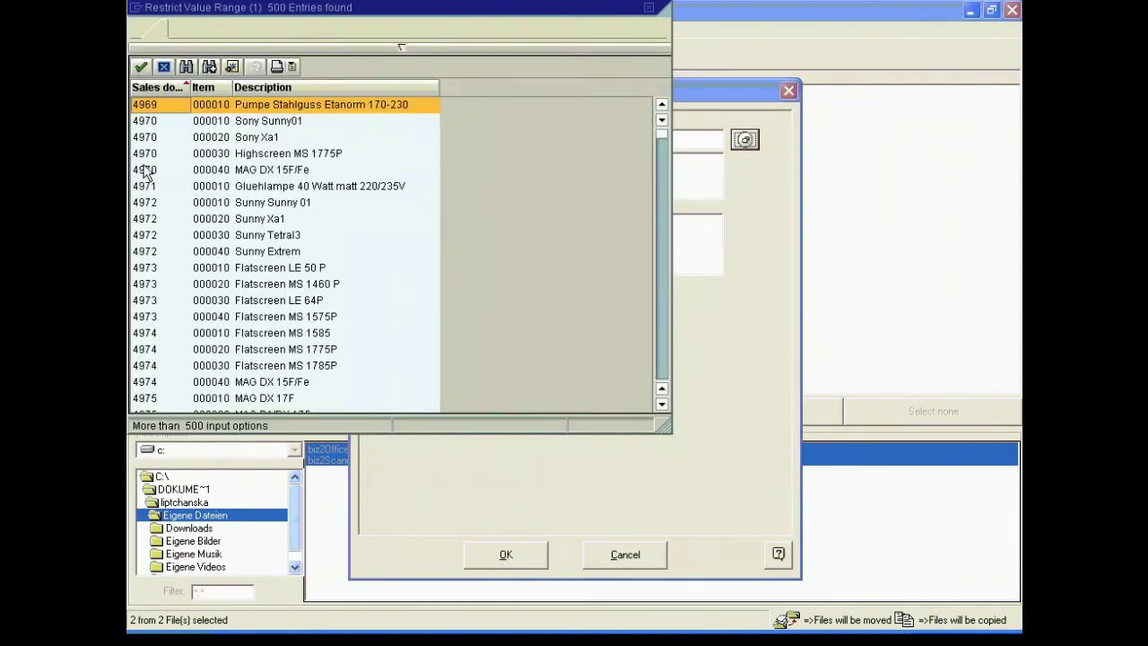
double_click(140, 157)
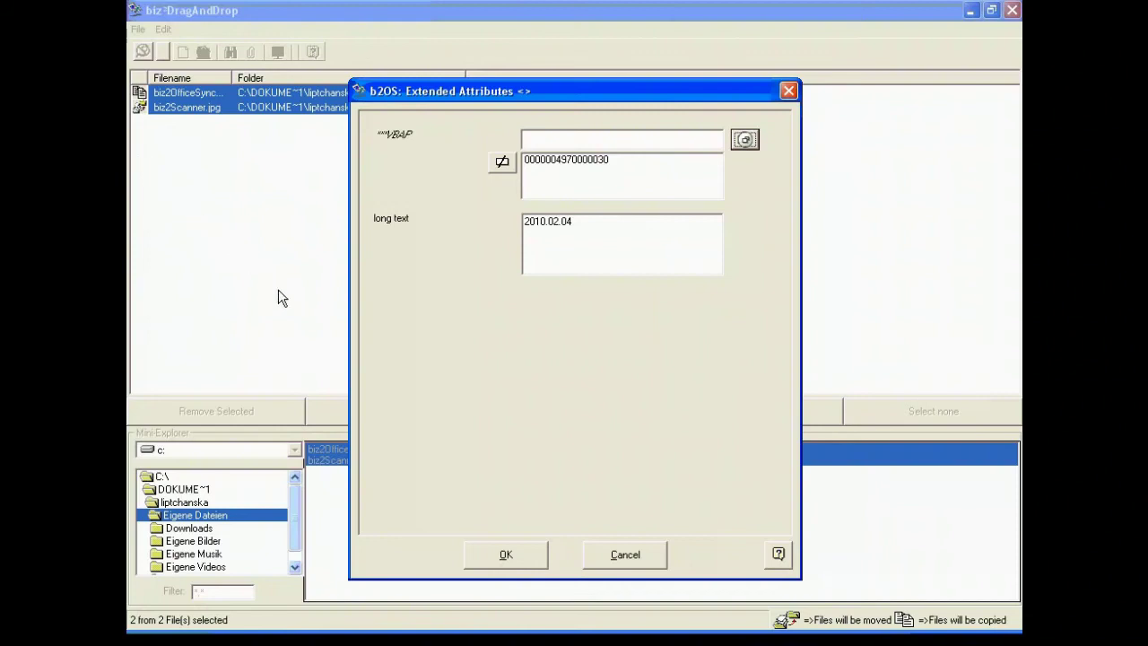
left_click(518, 559)
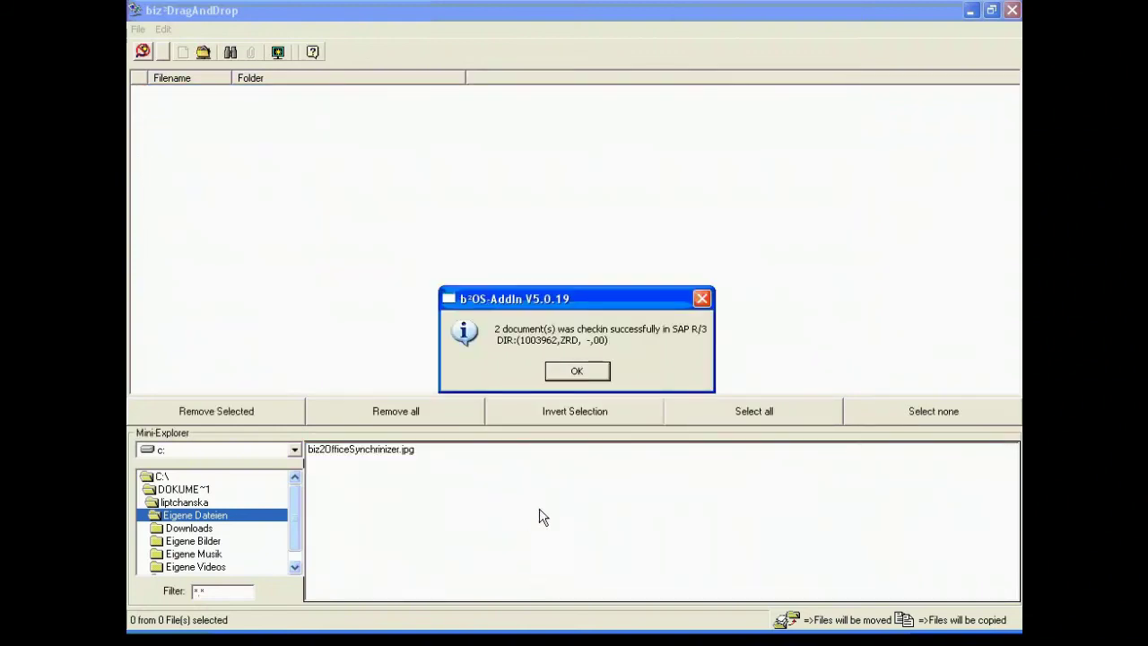
left_click(578, 373)
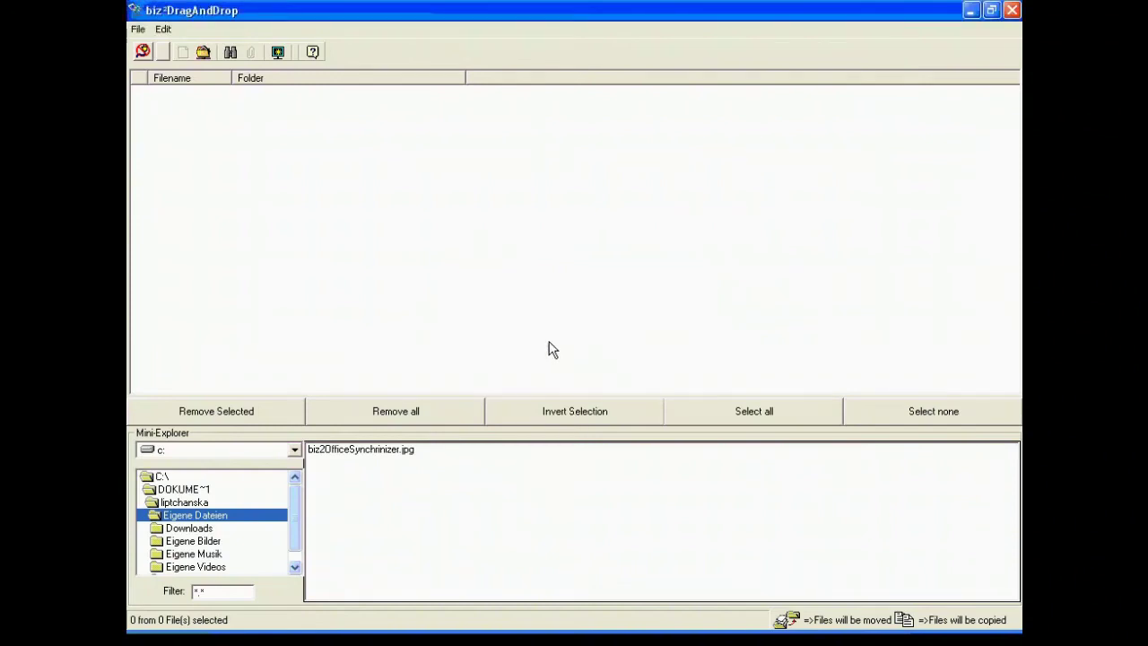
Search SAP for document 3962 and open 1003962 for display
left_click(231, 52)
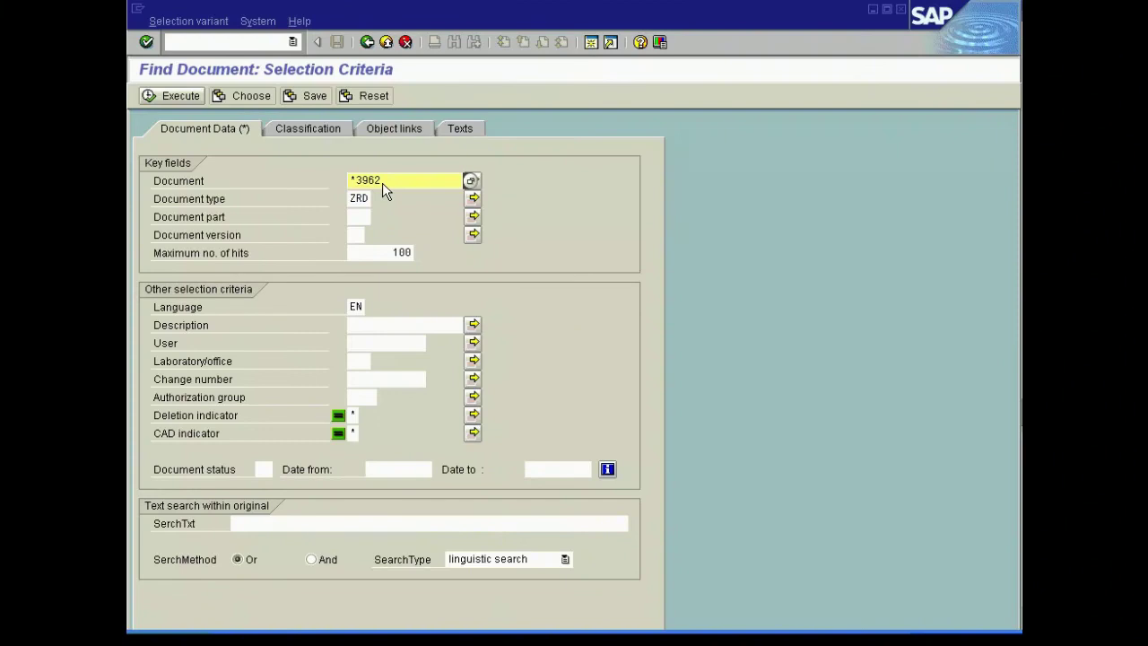
left_click(177, 95)
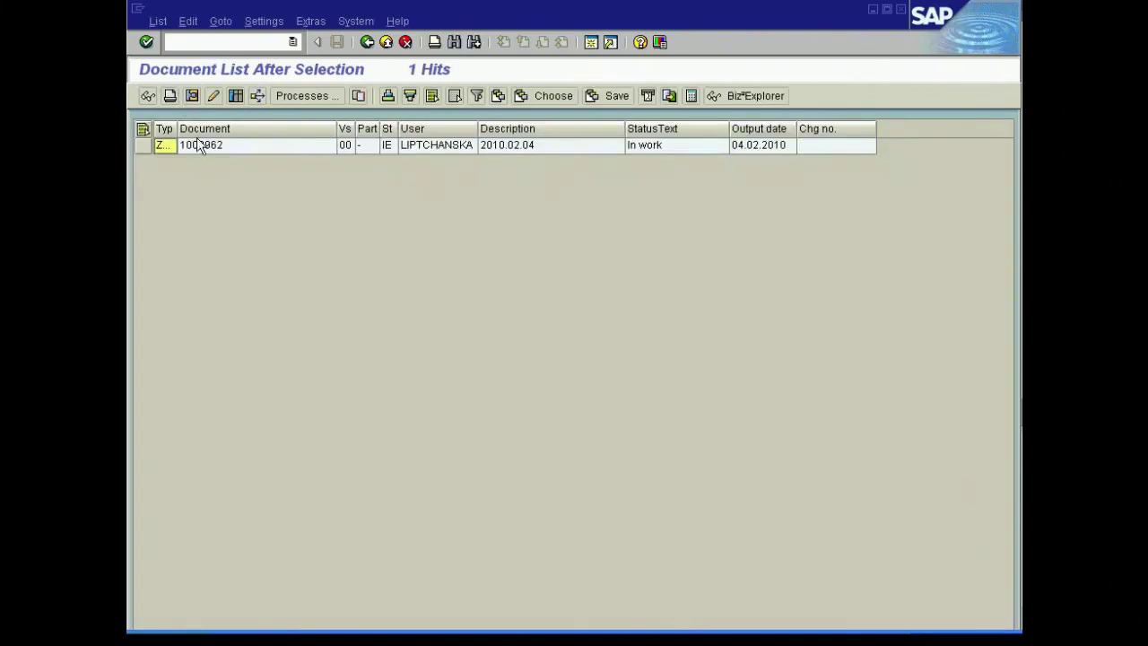
double_click(199, 147)
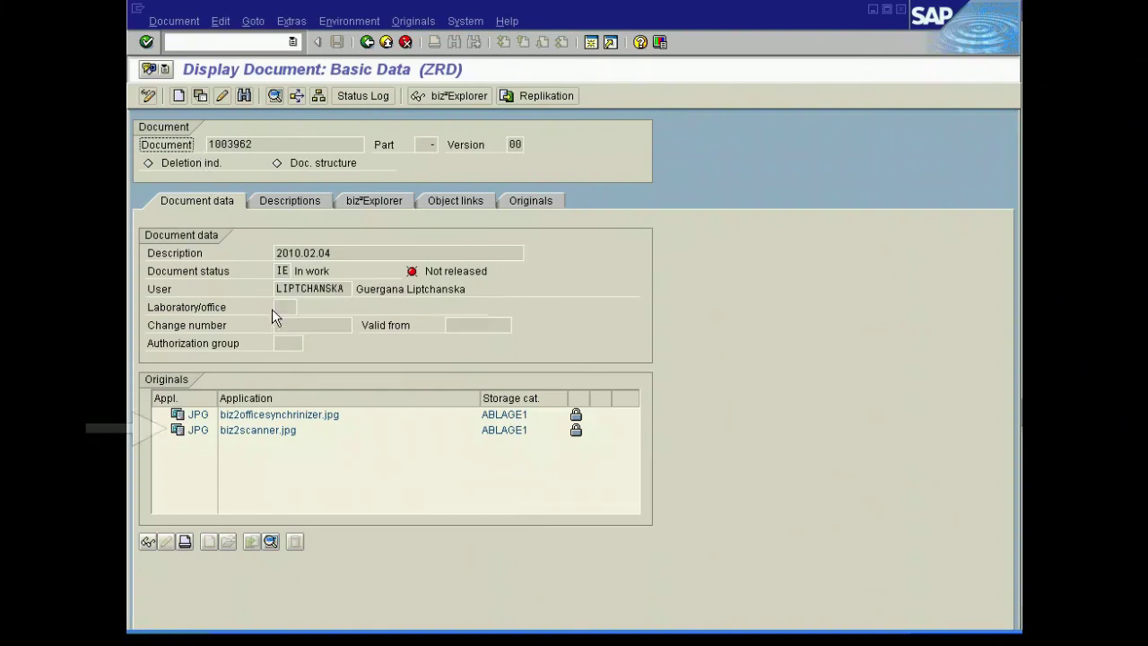
Review the two JPG originals, descriptions and object links, then go back to the hit list
left_click(314, 435)
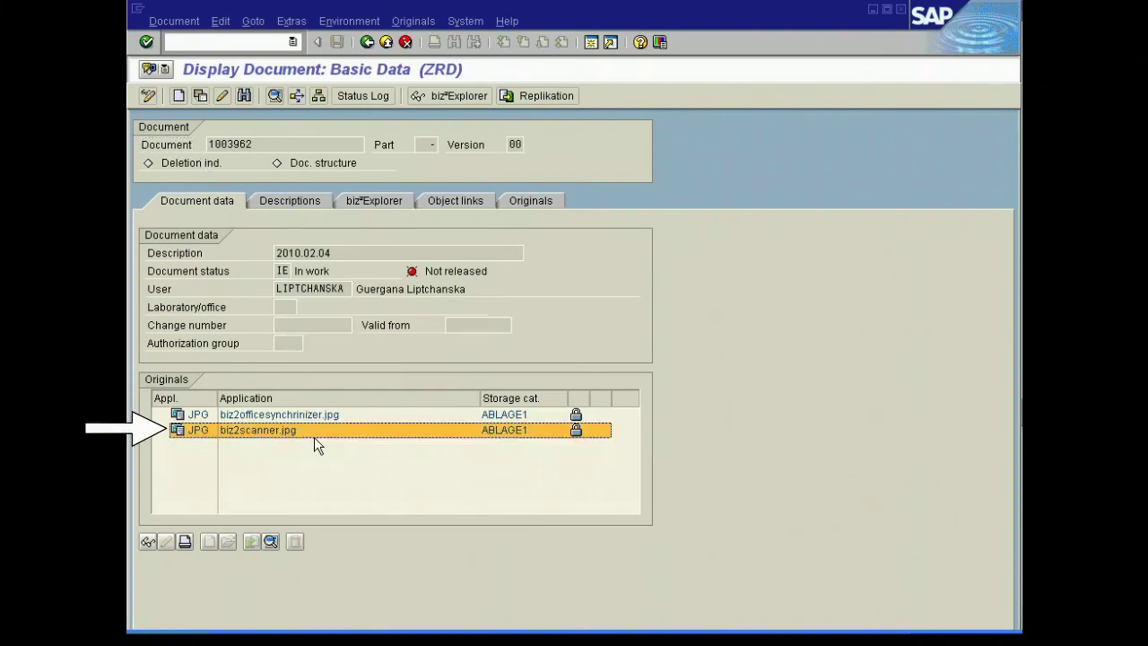
left_click(315, 415)
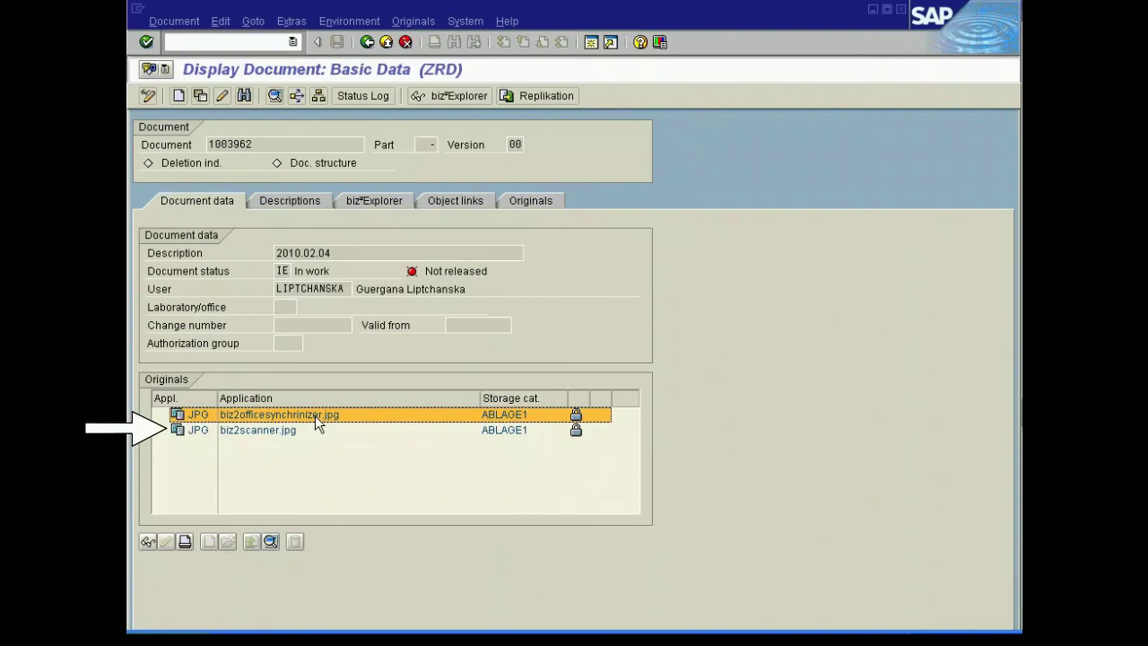
left_click(310, 201)
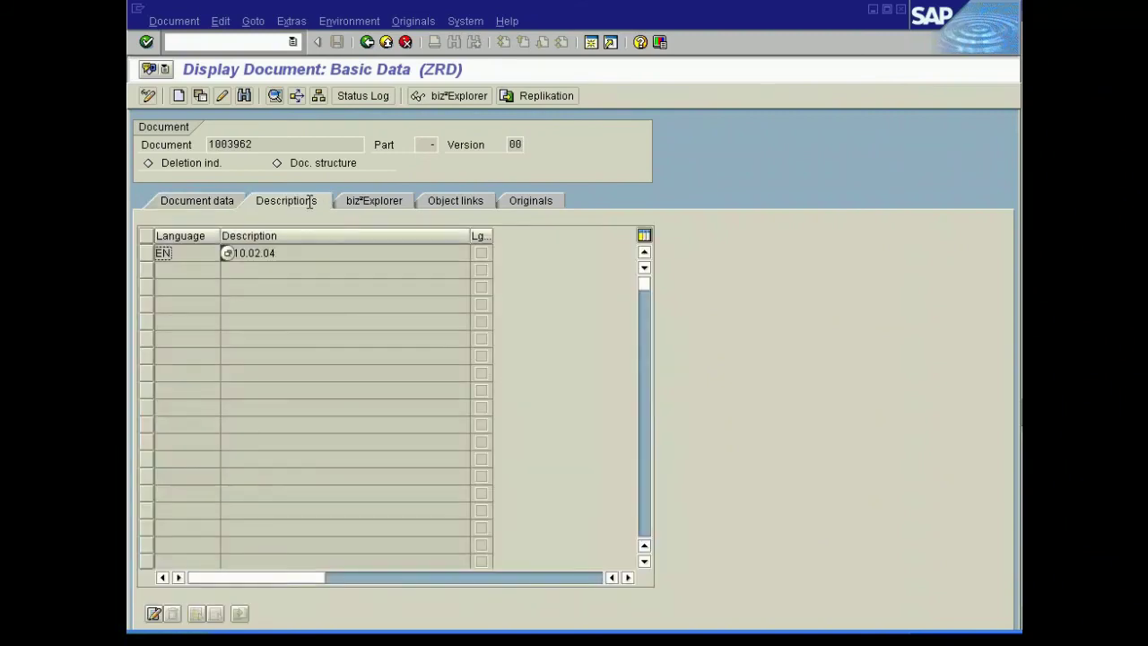
left_click(429, 201)
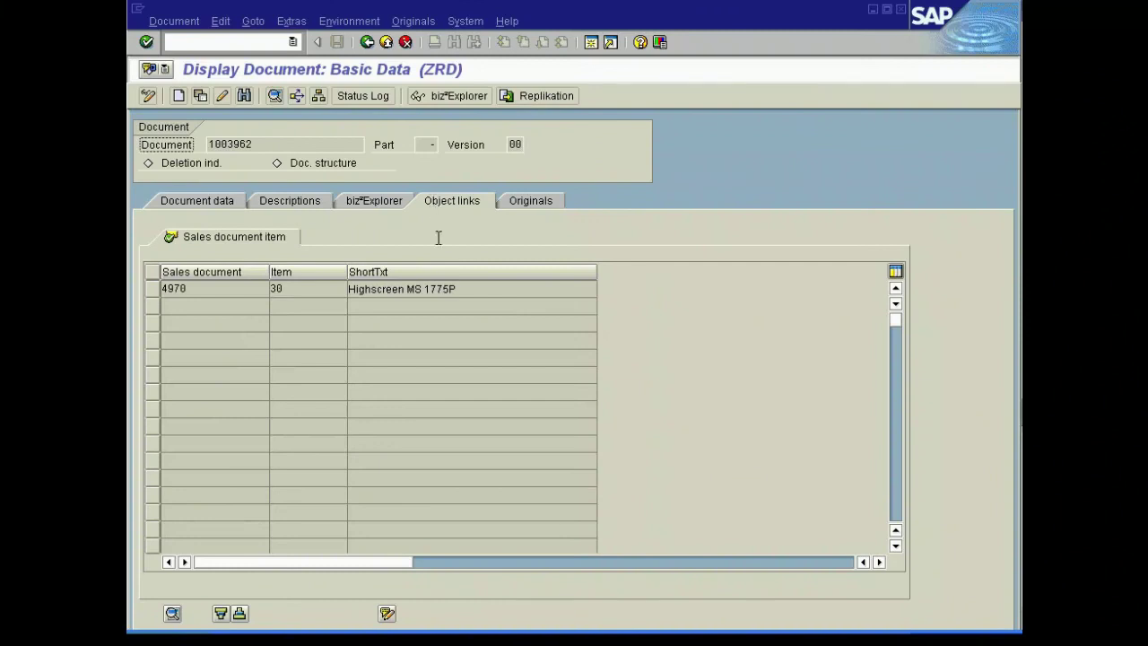
left_click(427, 310)
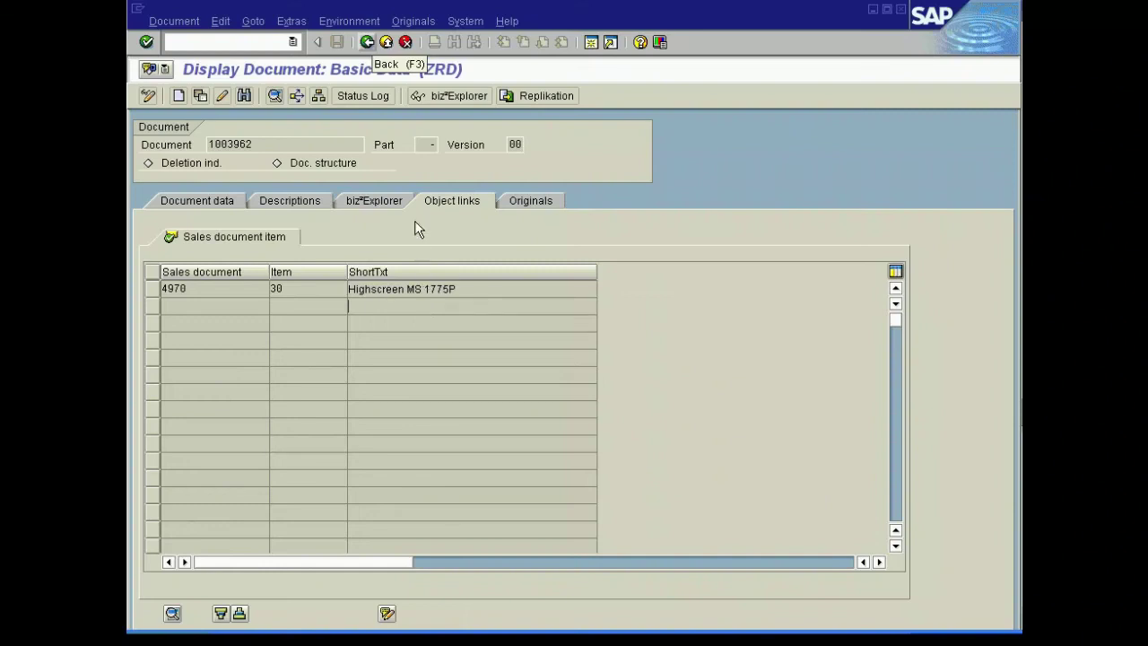
left_click(368, 42)
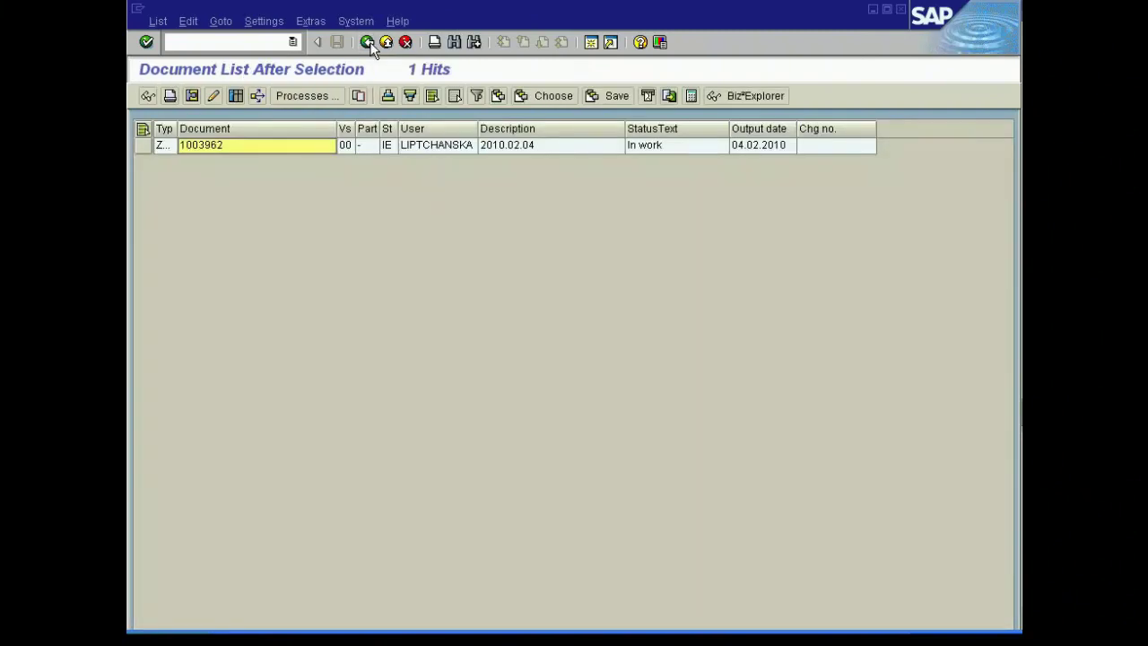
Add biz2OfficeSynchrinizer.jpg from Mini-Explorer to the check-in list
left_click(370, 44)
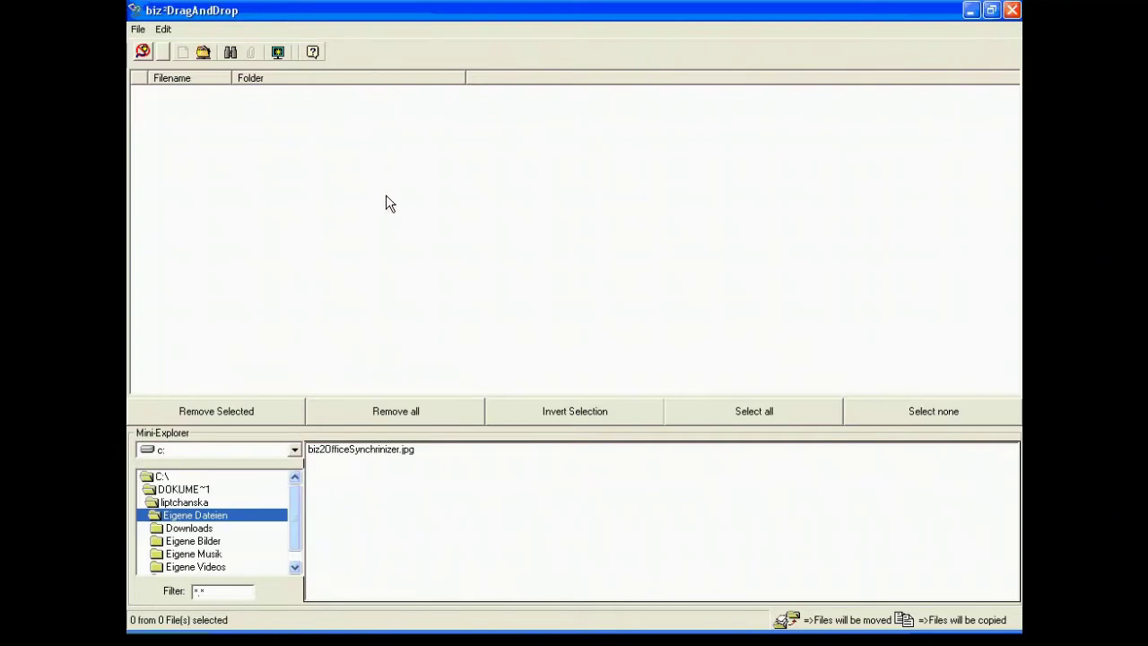
left_click(393, 450)
double_click(393, 451)
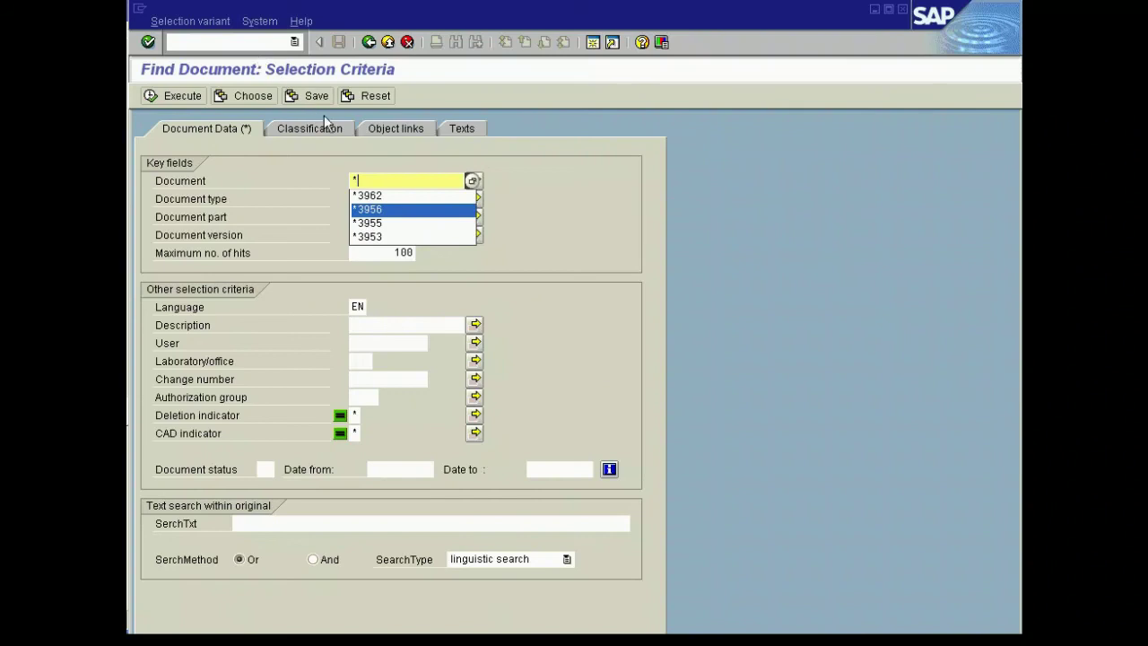
Target existing document *3956 and check the file in, keeping In work status
left_click(395, 208)
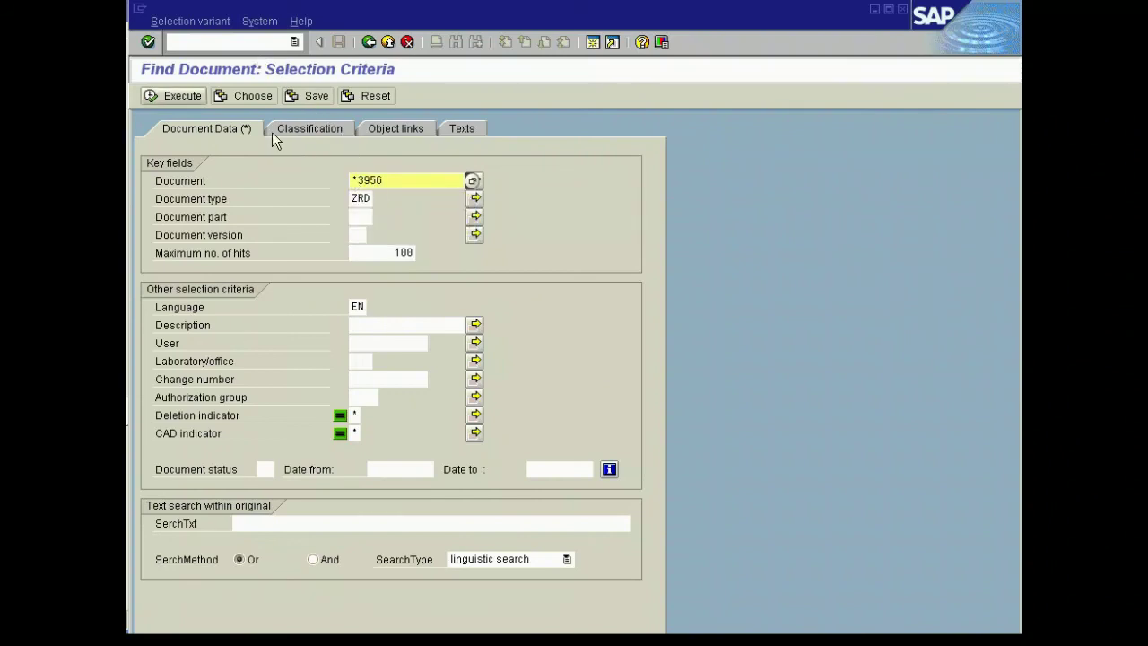
left_click(178, 95)
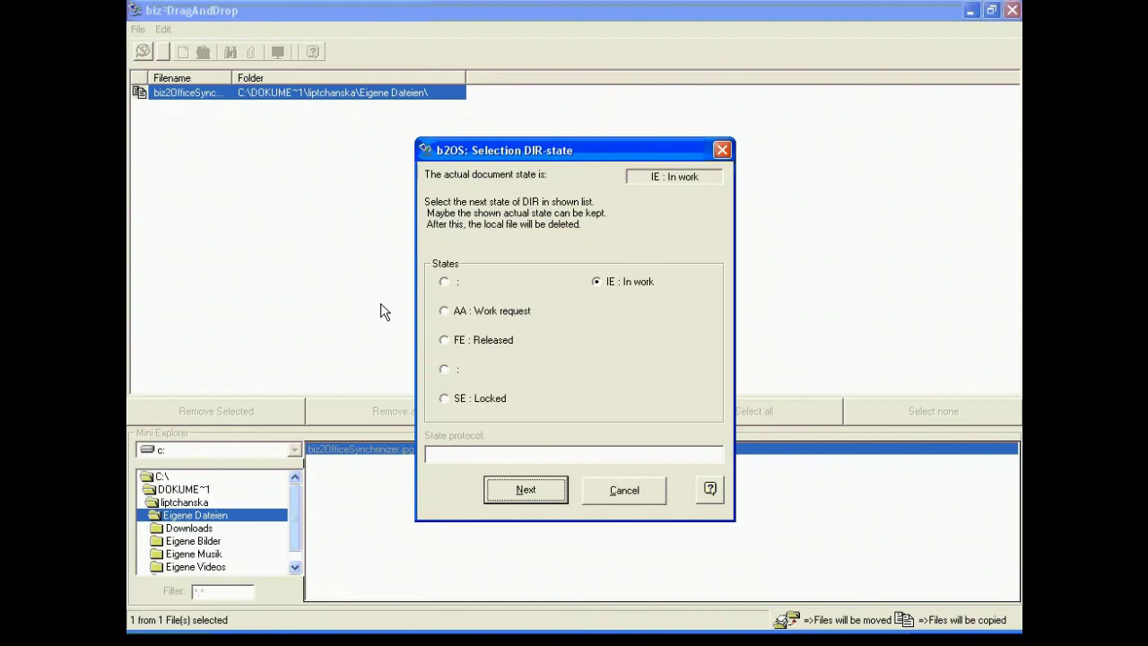
left_click(527, 489)
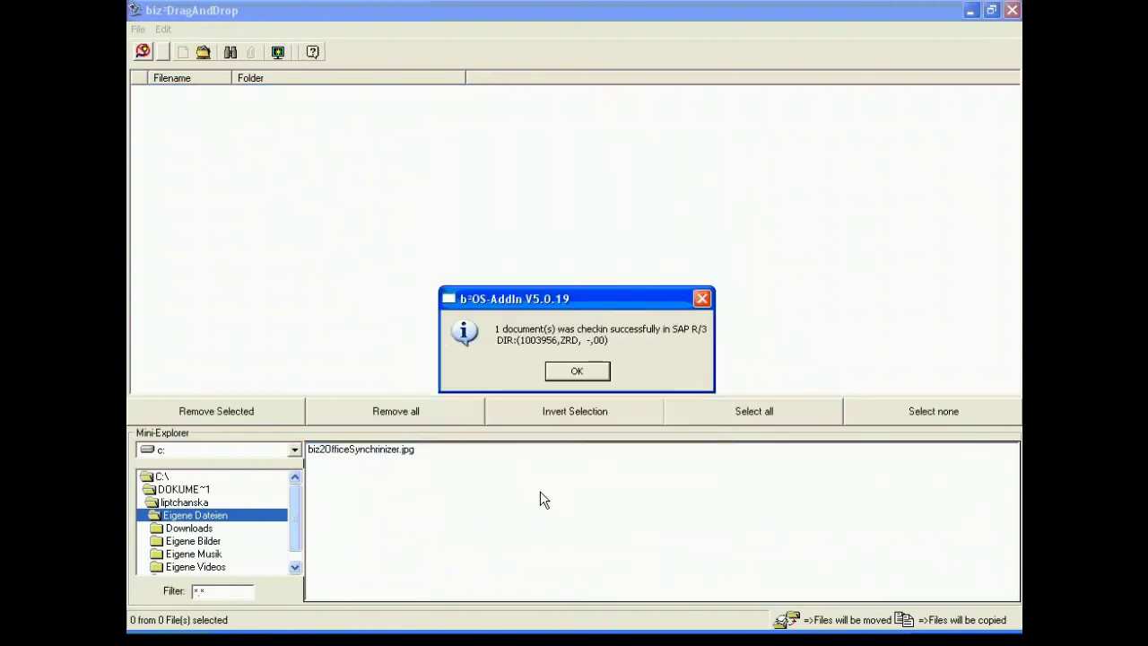
left_click(577, 370)
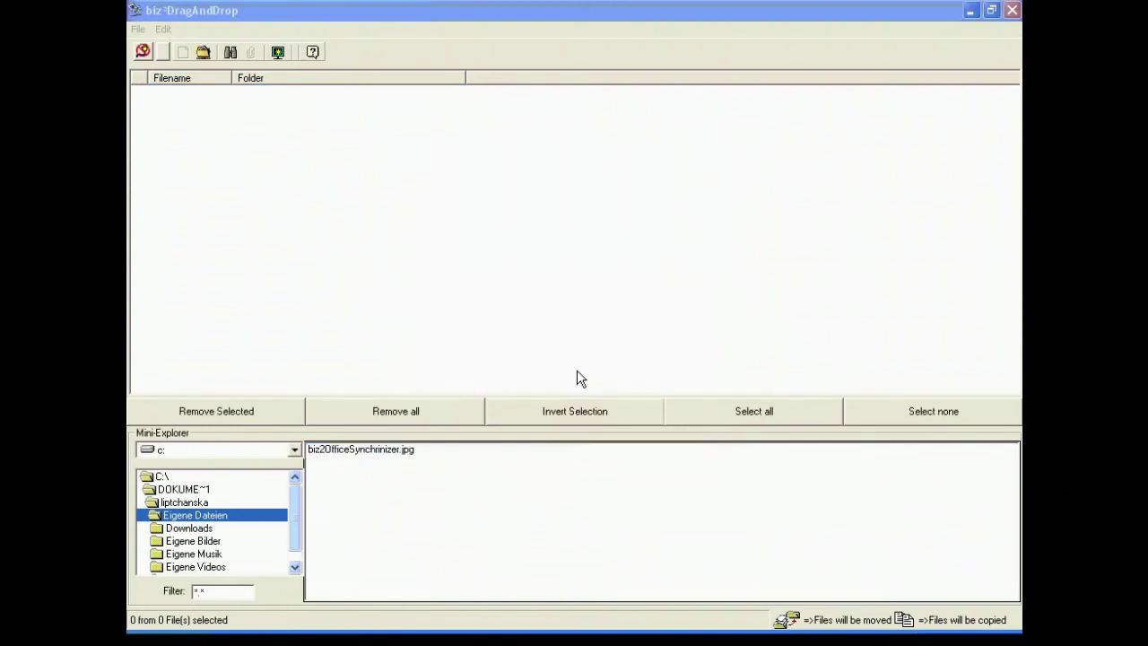
Search for *3956, open document 1003956, and select the new biz2officesynchrinizer.jpg original
left_click(231, 53)
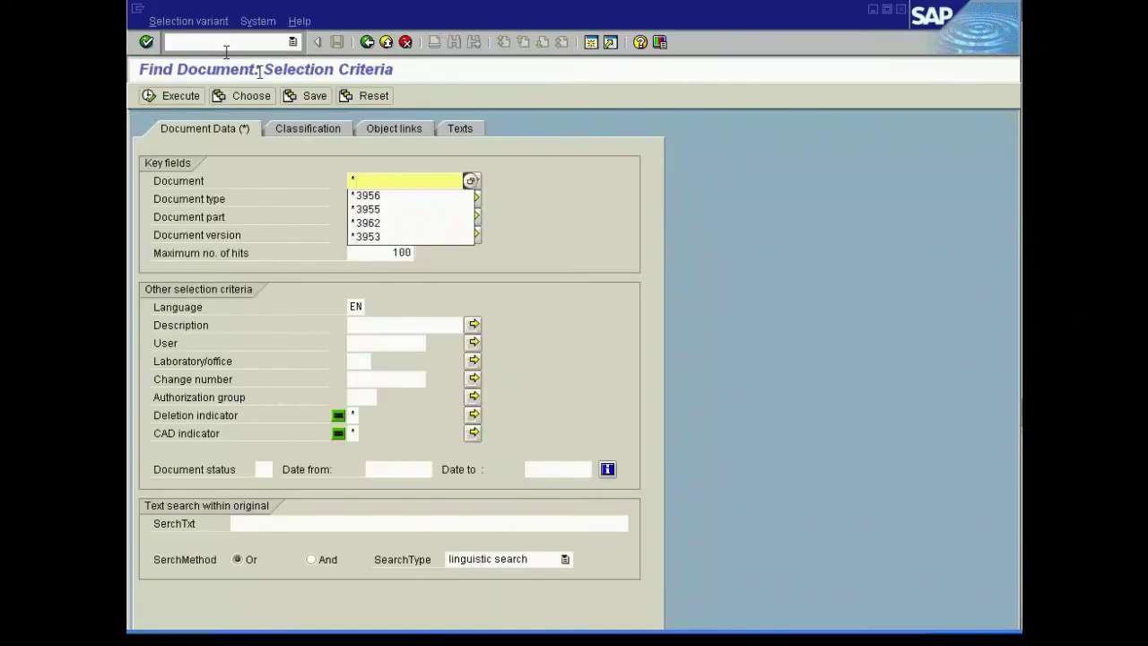
left_click(380, 195)
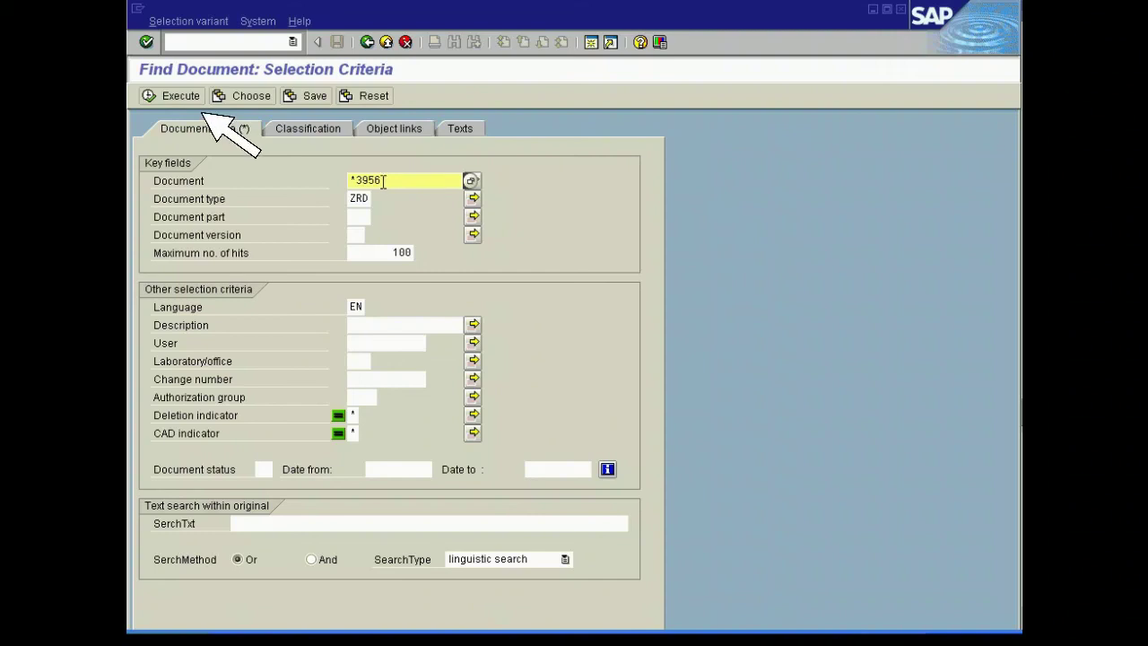
left_click(174, 97)
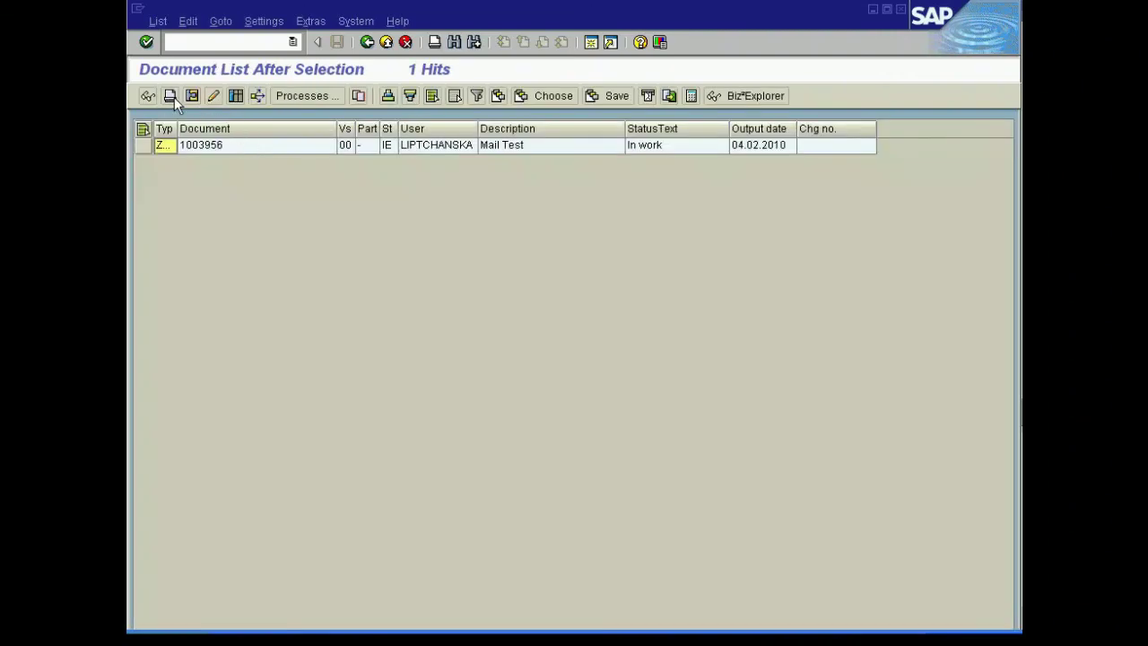
double_click(227, 150)
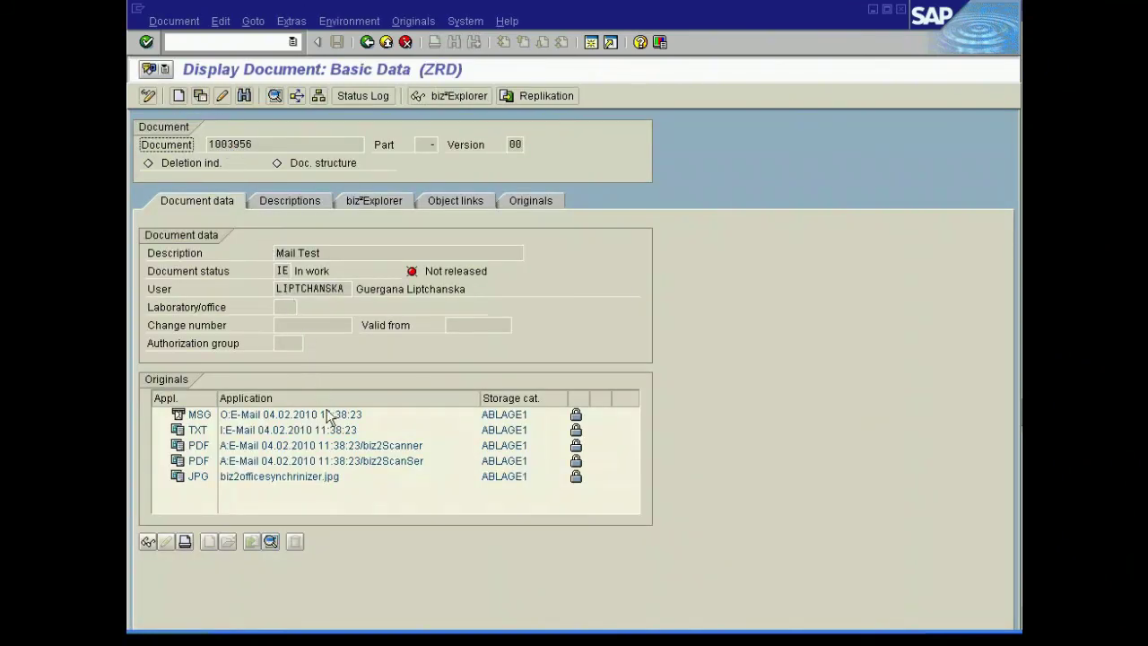
left_click(347, 483)
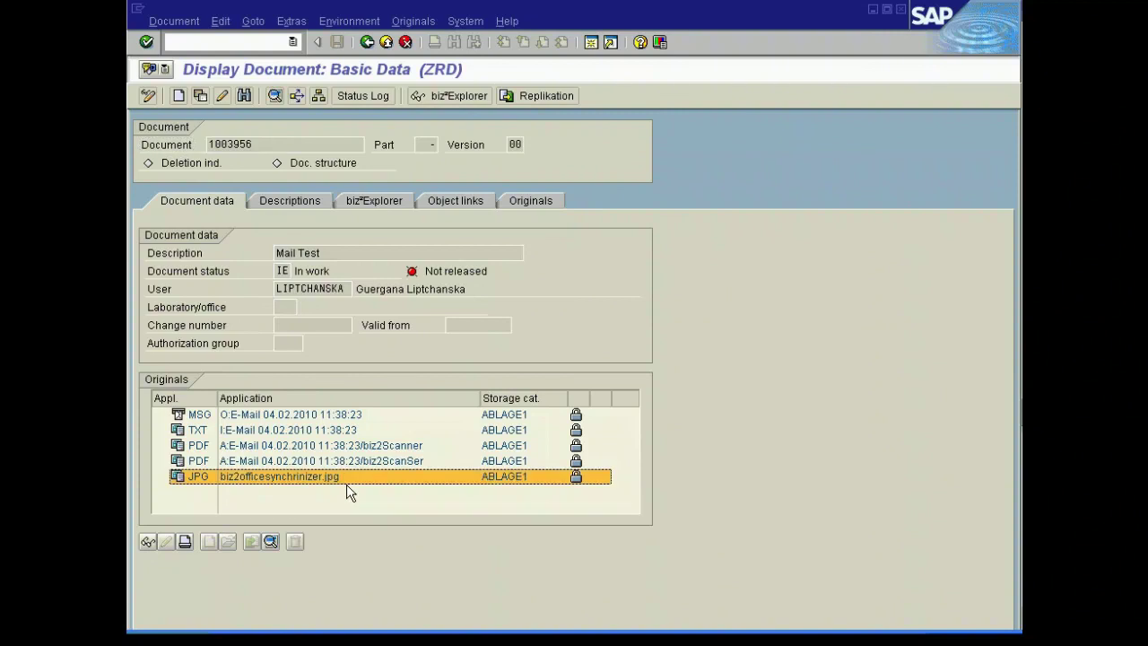